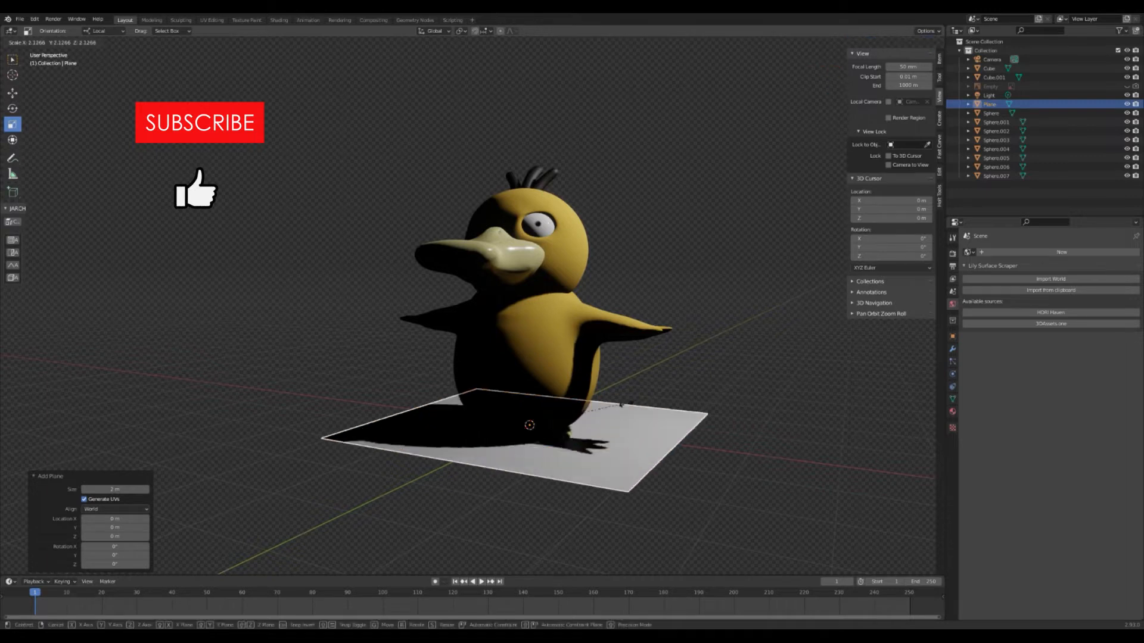
# Scale the plane up to about 6.4 times its size and stretch it further into a wide floor under the duck.
pyautogui.scroll(2, 739, 403)
pyautogui.moveTo(699, 398); pyautogui.dragTo(586, 378, button='middle')
pyautogui.scroll(-3, 586, 382)
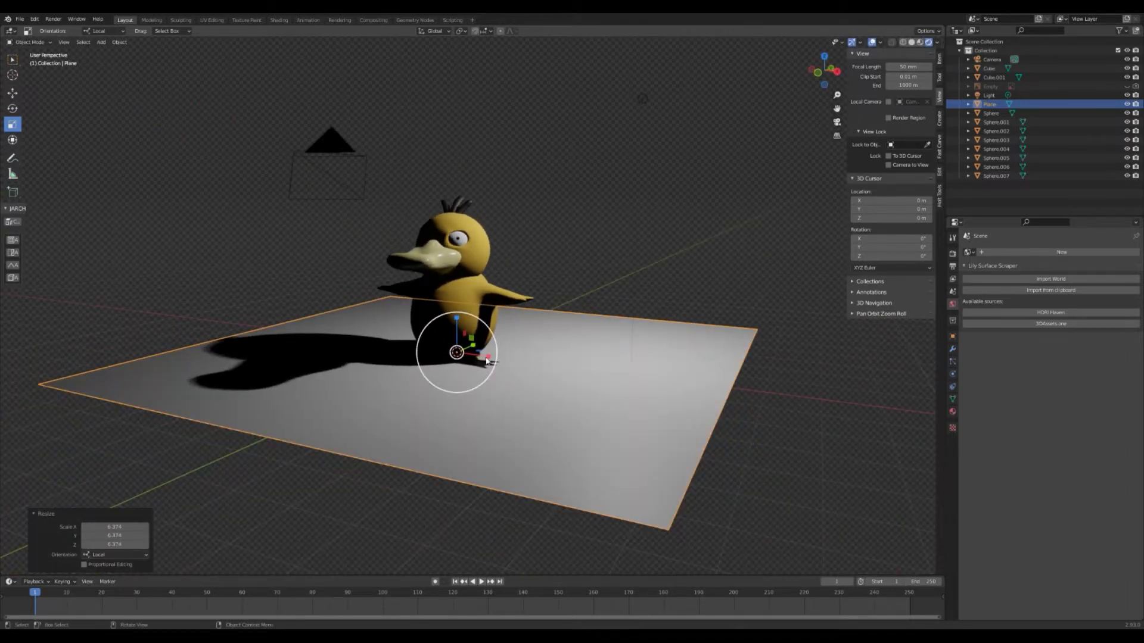
pyautogui.moveTo(487, 358); pyautogui.dragTo(494, 359)
pyautogui.moveTo(494, 360); pyautogui.dragTo(491, 344, button='middle')
pyautogui.moveTo(490, 345); pyautogui.dragTo(518, 354)
pyautogui.scroll(2, 494, 343)
pyautogui.moveTo(518, 354); pyautogui.dragTo(545, 372, button='middle')
pyautogui.moveTo(481, 383); pyautogui.dragTo(512, 381)
pyautogui.moveTo(513, 382); pyautogui.dragTo(455, 356, button='middle')
# Enter Edit Mode on the floor plane and select its edge behind the duck.
pyautogui.click(40, 44)
pyautogui.click(34, 62)
pyautogui.moveTo(685, 258); pyautogui.dragTo(24, 52, button='middle')
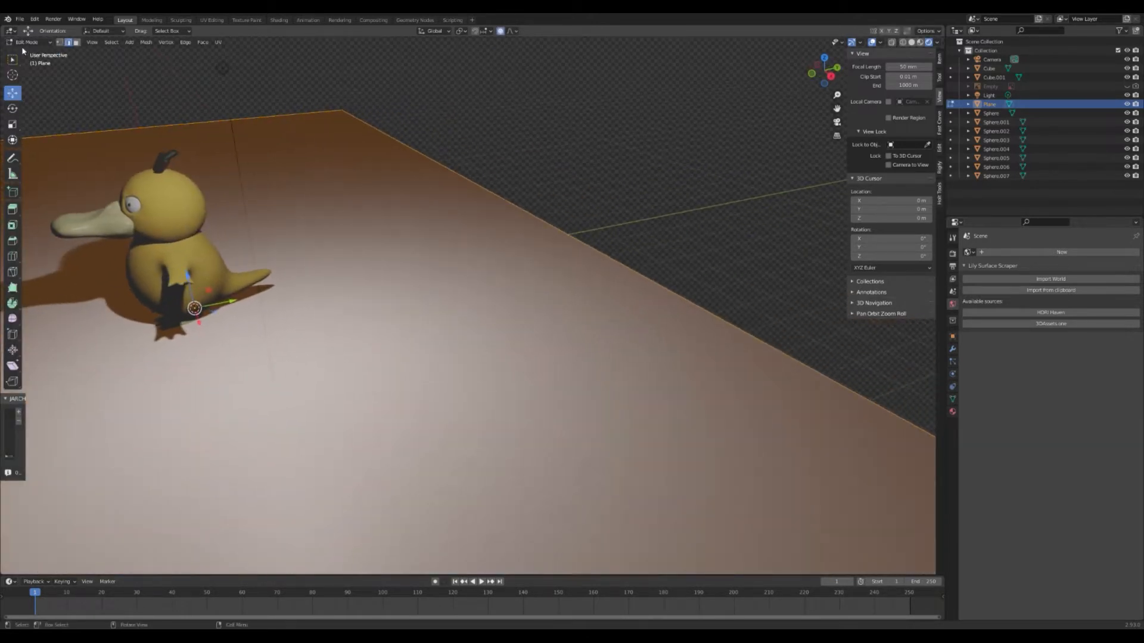
pyautogui.click(532, 216)
pyautogui.moveTo(558, 253); pyautogui.dragTo(555, 237, button='middle')
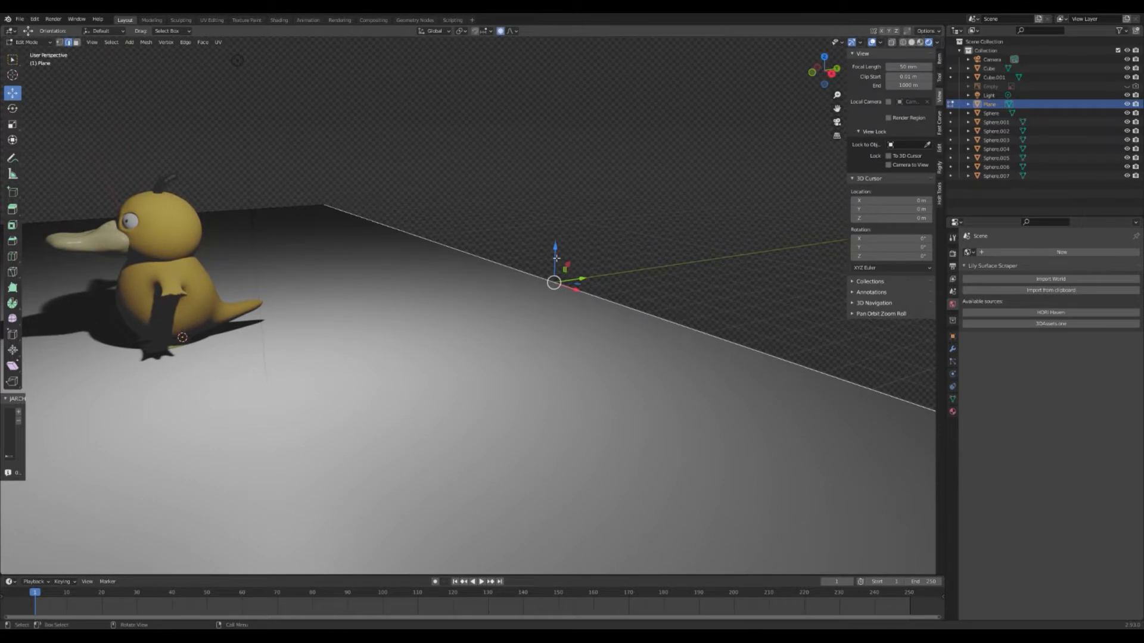
pyautogui.click(11, 214)
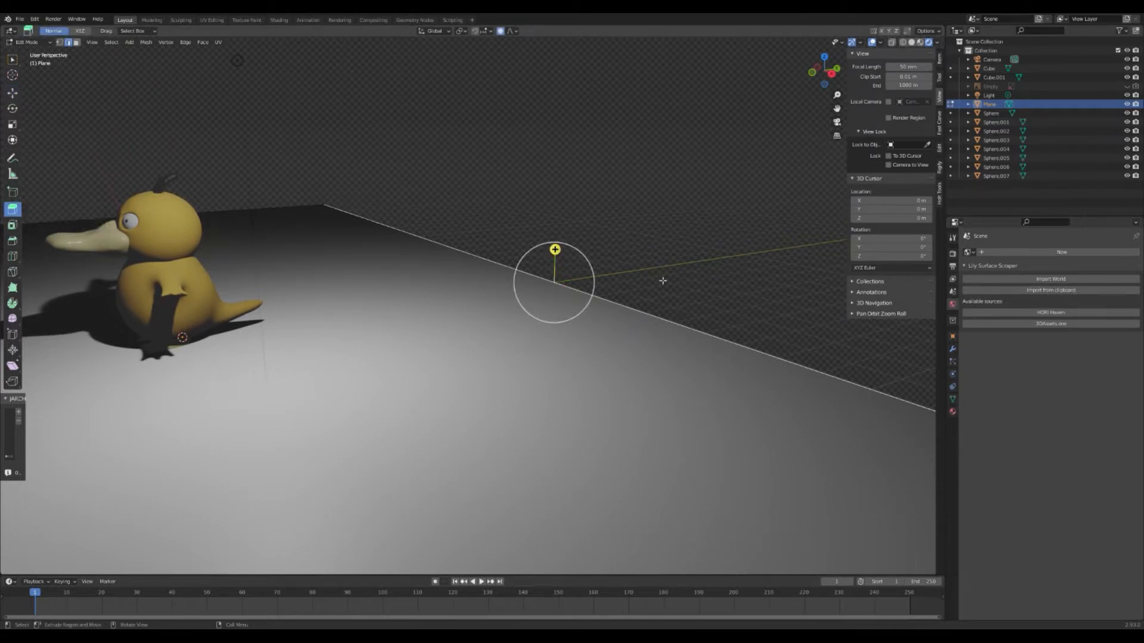
pyautogui.moveTo(555, 247); pyautogui.dragTo(606, 131)
pyautogui.hotkey('ctrl', 'z')
pyautogui.press('a')
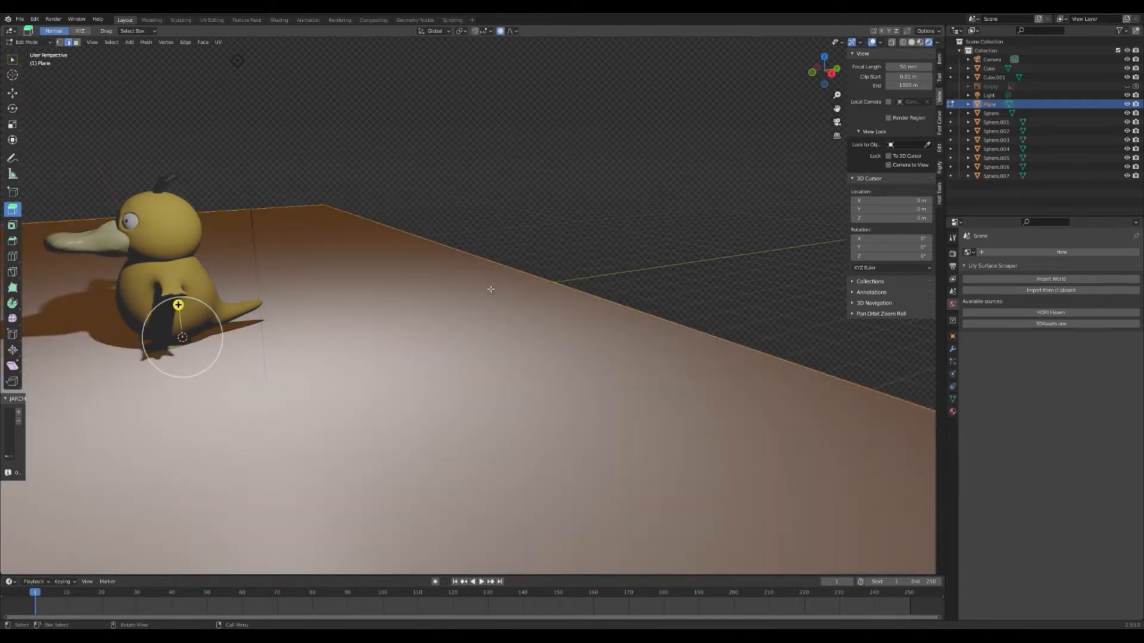
# Reselect the floor's rear edge and extrude it about 7 m straight up along Z to form a back wall.
pyautogui.click(578, 277)
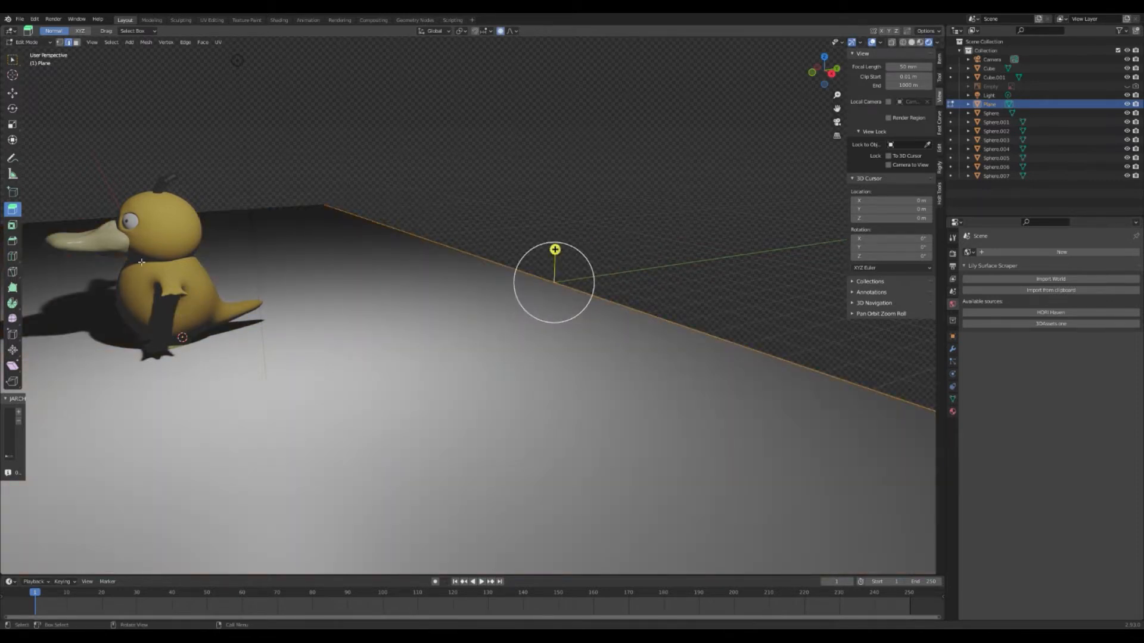
pyautogui.click(13, 93)
pyautogui.hotkey('shift', 'e')
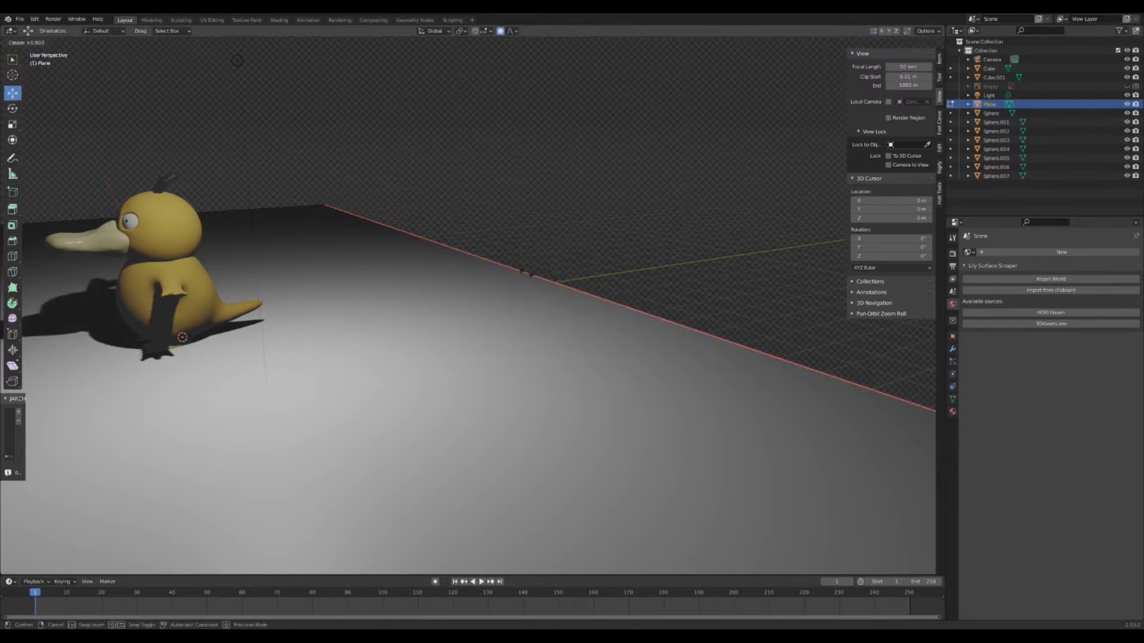
pyautogui.click(502, 302)
pyautogui.press('e')
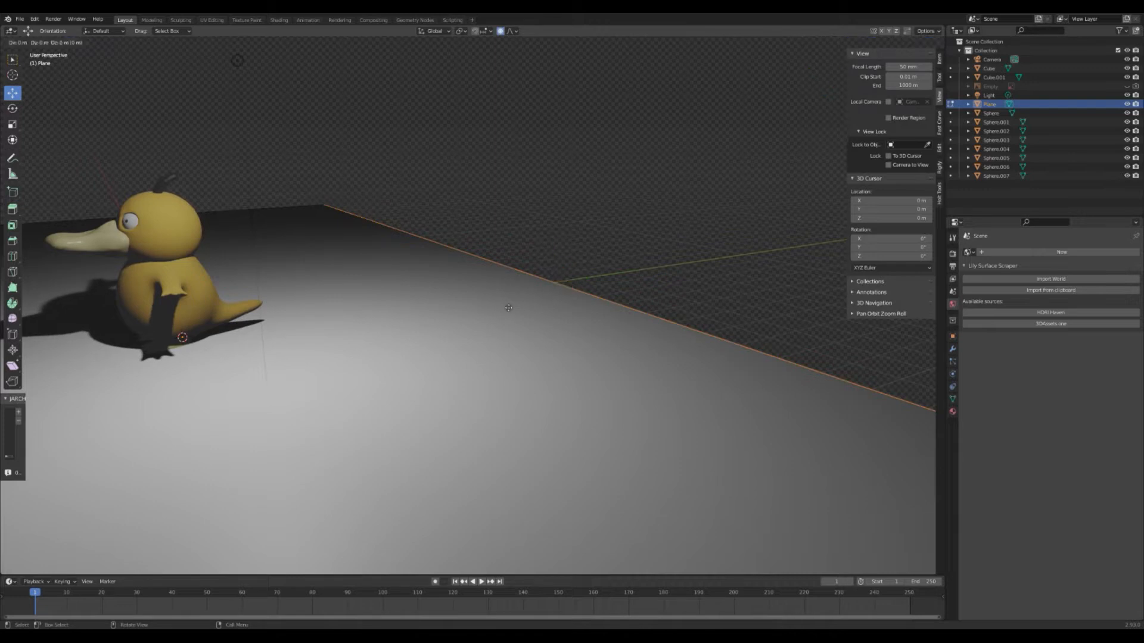
pyautogui.press('z')
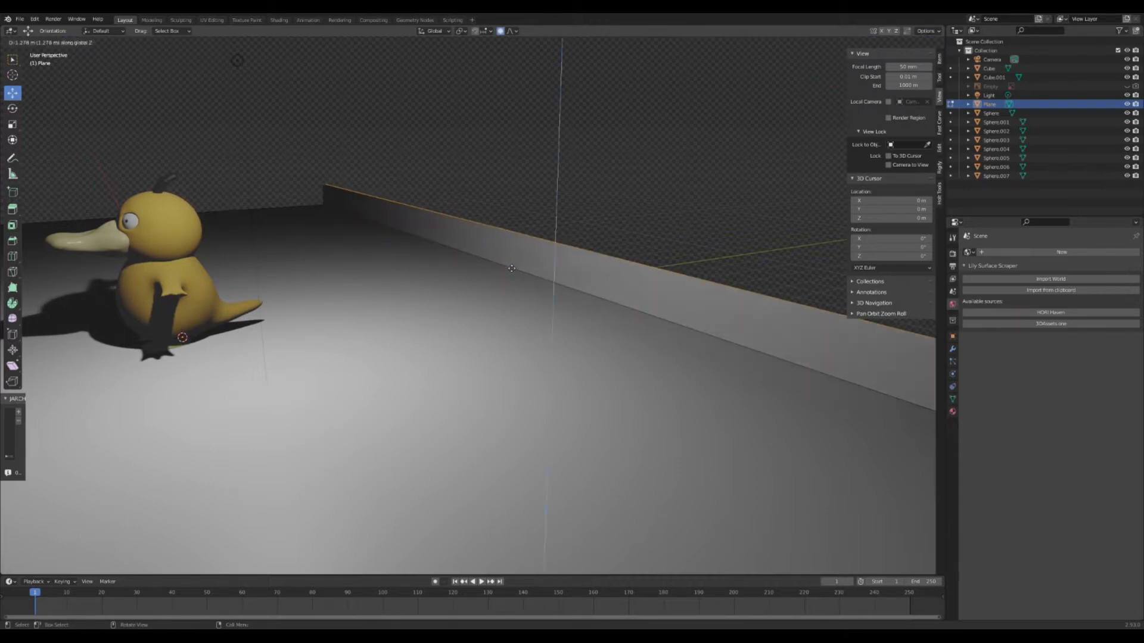
pyautogui.click(510, 46)
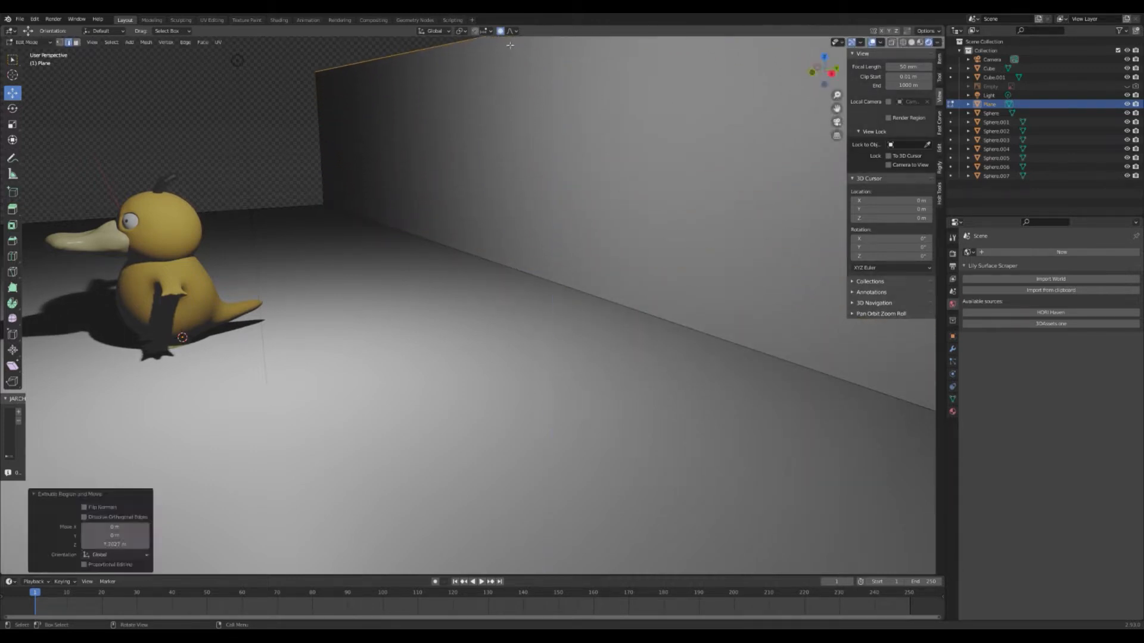
# Raise the back wall's upper edge further along Z to make the wall taller.
pyautogui.moveTo(541, 115); pyautogui.dragTo(550, 77, button='middle')
pyautogui.moveTo(573, 97); pyautogui.dragTo(579, 514)
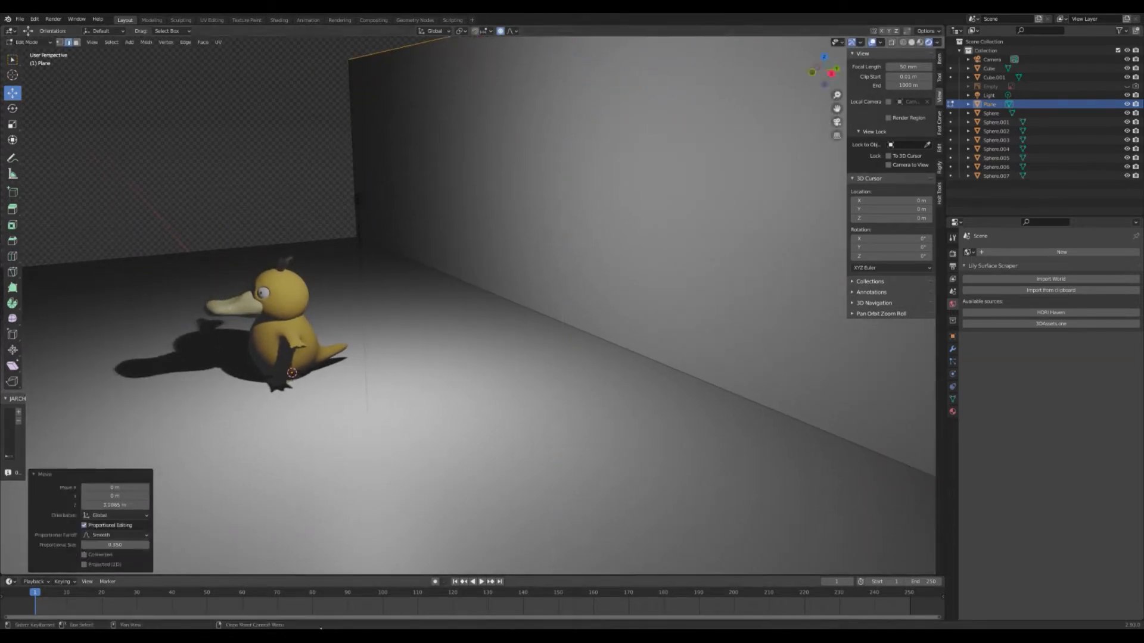
pyautogui.scroll(-3, 489, 334)
pyautogui.moveTo(543, 89); pyautogui.dragTo(543, 35)
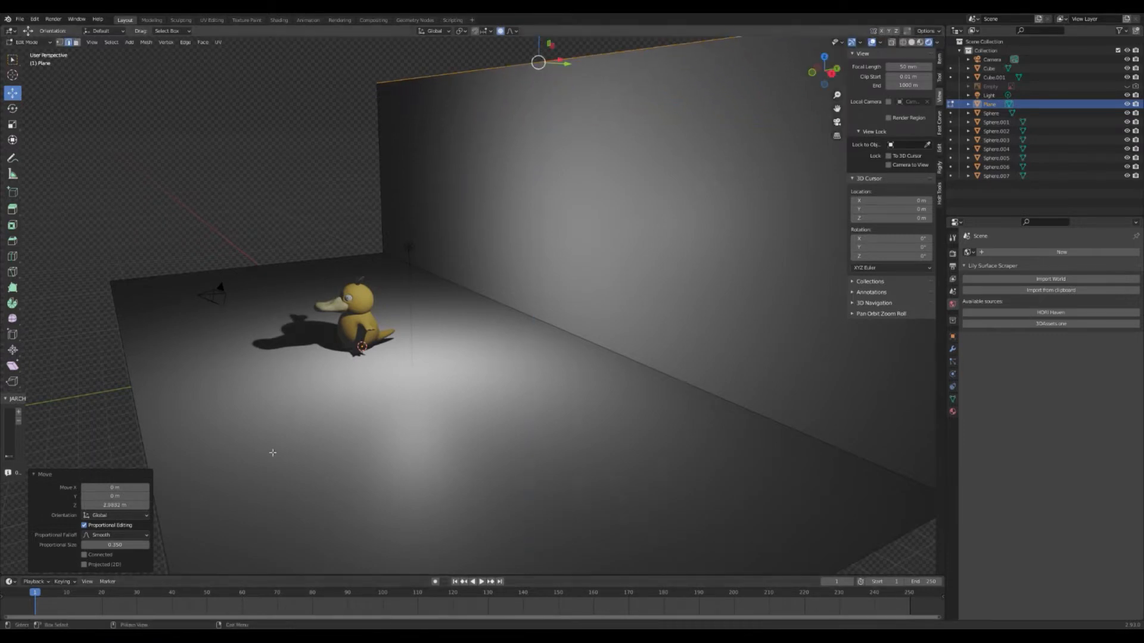
# Bevel the edge where the floor meets the back wall.
pyautogui.scroll(-2, 273, 453)
pyautogui.moveTo(375, 417); pyautogui.dragTo(601, 289, button='middle')
pyautogui.scroll(5, 451, 405)
pyautogui.scroll(3, 558, 341)
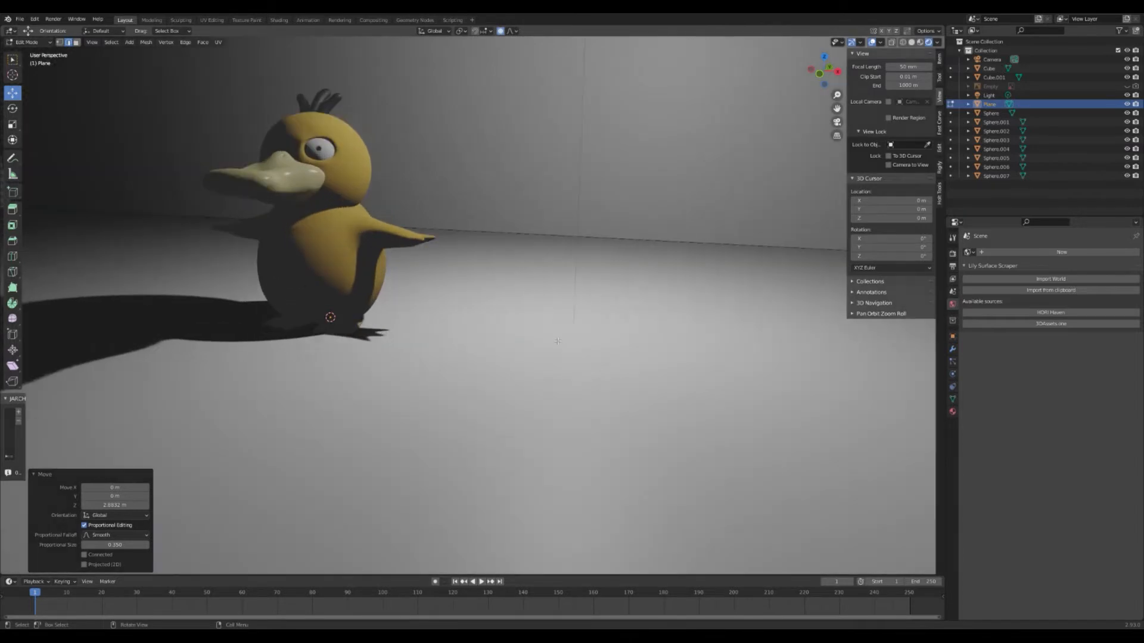
pyautogui.scroll(-2, 557, 341)
pyautogui.moveTo(558, 340); pyautogui.dragTo(632, 335, button='middle')
pyautogui.scroll(4, 655, 366)
pyautogui.scroll(-2, 656, 365)
pyautogui.scroll(2, 632, 336)
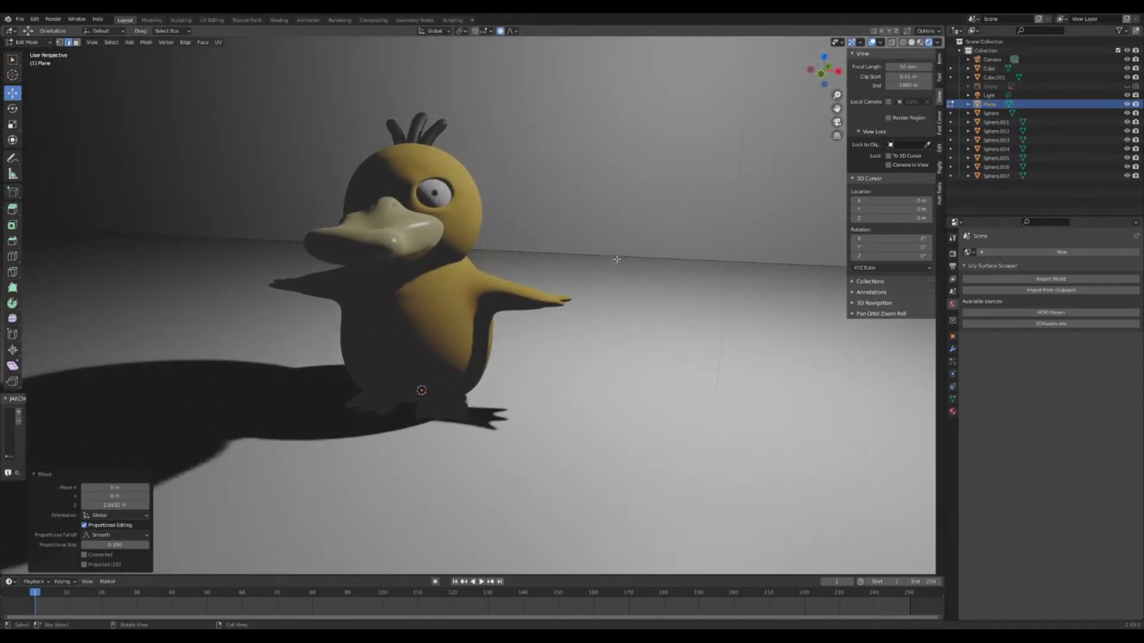
pyautogui.click(548, 279)
pyautogui.click(12, 240)
pyautogui.moveTo(527, 228); pyautogui.dragTo(592, 391)
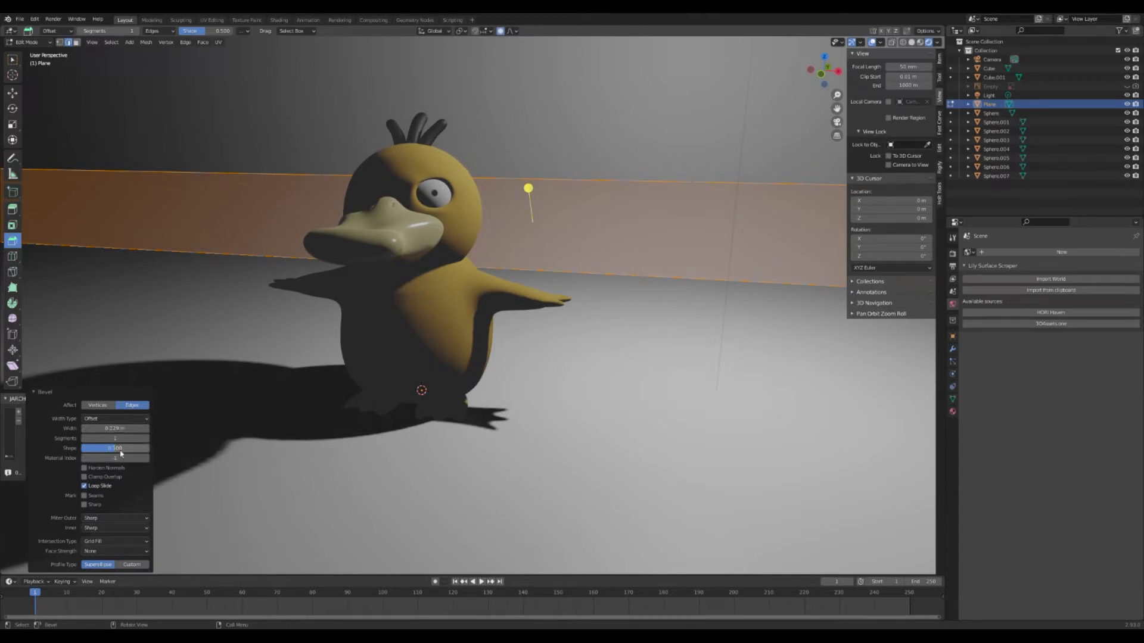
# Increase the bevel's segment count until the transition from floor to wall is a smooth curve.
pyautogui.moveTo(117, 439); pyautogui.dragTo(194, 439)
pyautogui.moveTo(684, 352); pyautogui.dragTo(434, 222, button='middle')
pyautogui.scroll(-3, 601, 334)
pyautogui.moveTo(331, 275); pyautogui.dragTo(417, 285, button='middle')
pyautogui.scroll(2, 206, 303)
pyautogui.keyDown('shift'); pyautogui.moveTo(206, 304); pyautogui.dragTo(381, 381, button='middle'); pyautogui.keyUp('shift')
pyautogui.moveTo(381, 381); pyautogui.dragTo(488, 334, button='middle')
pyautogui.scroll(2, 487, 334)
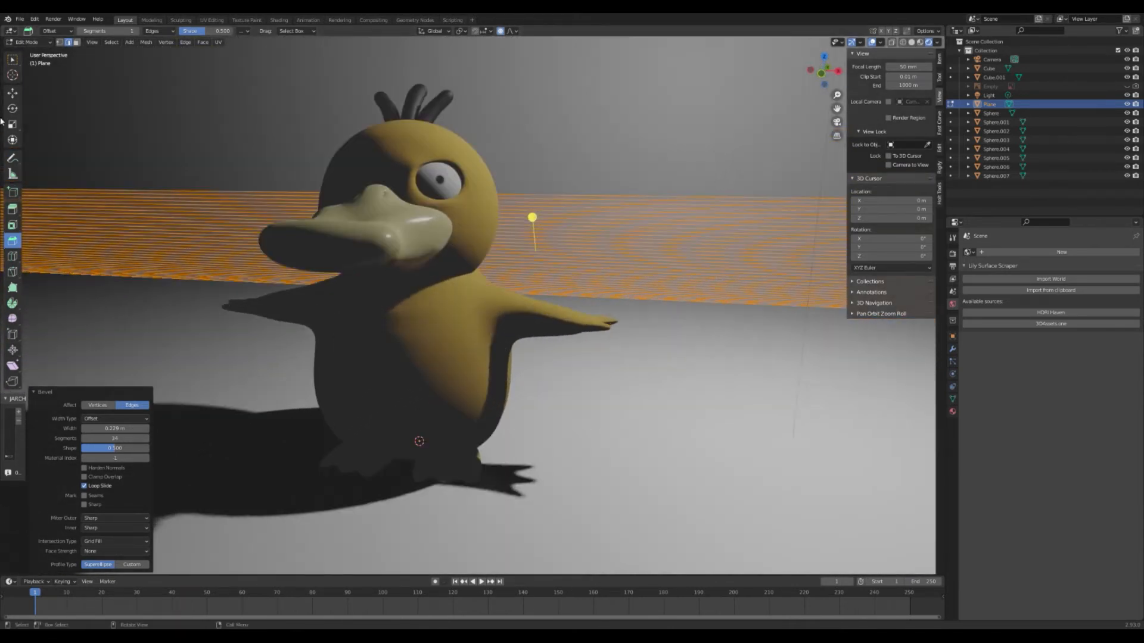
# Switch to the Move tool and return the backdrop to Object Mode.
pyautogui.hotkey('shift', 'space')
pyautogui.press('g')
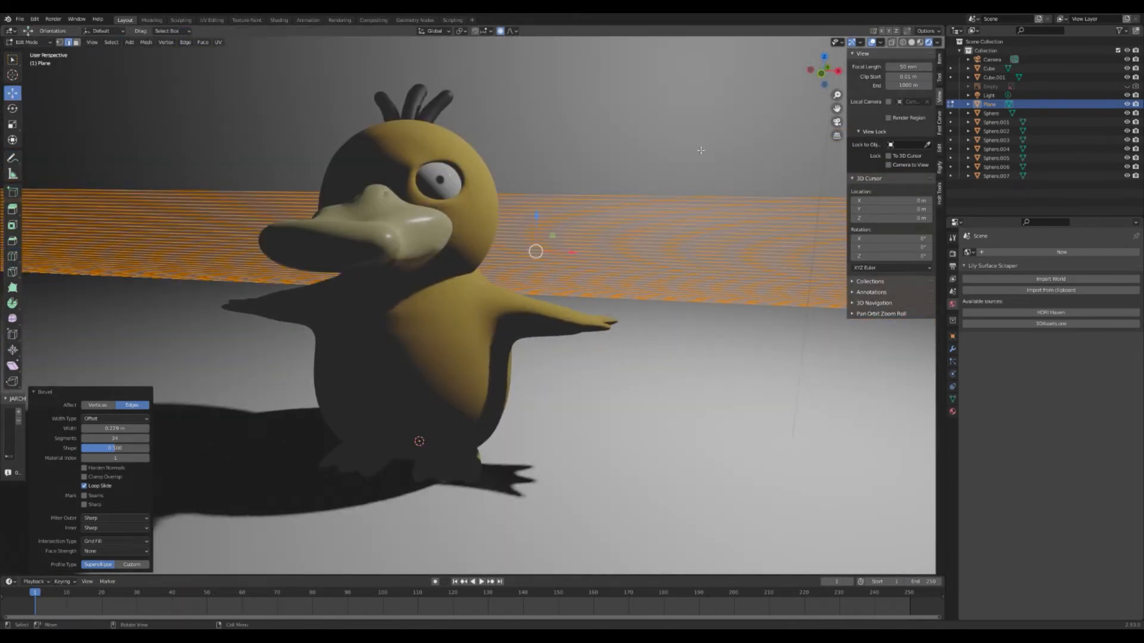
pyautogui.click(35, 46)
pyautogui.click(30, 52)
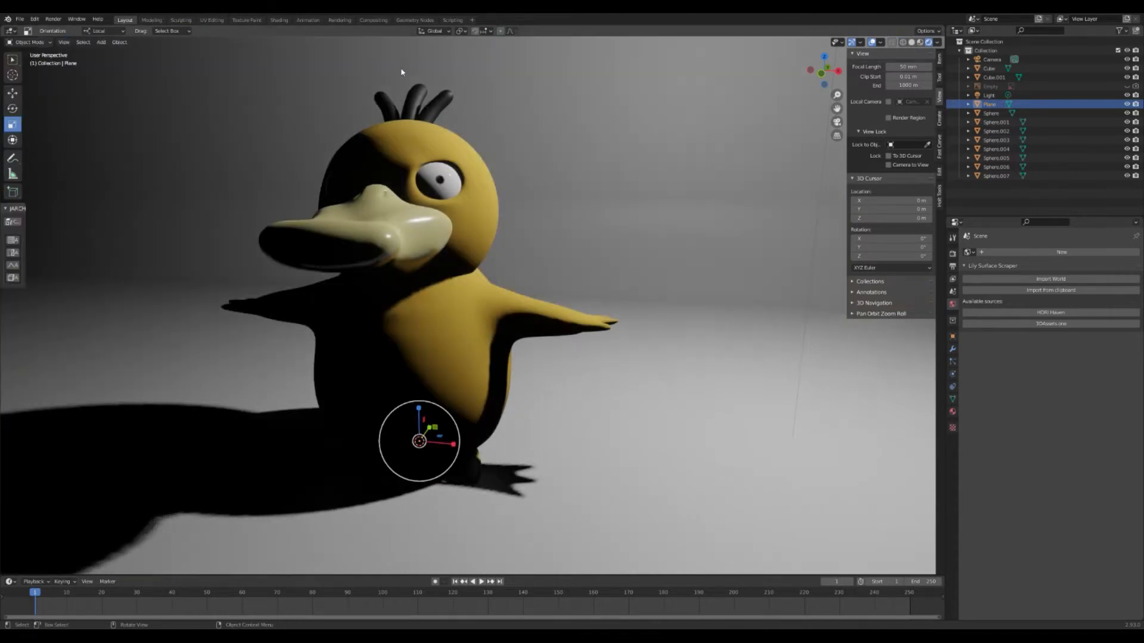
# Give the backdrop a new material with a pure white base color and higher roughness, and return to the Layout workspace.
pyautogui.click(279, 20)
pyautogui.scroll(-2, 670, 216)
pyautogui.moveTo(669, 213)
pyautogui.mouseDown(button='middle')
pyautogui.moveTo(603, 257)
pyautogui.moveTo(576, 213)
pyautogui.moveTo(581, 240)
pyautogui.moveTo(627, 206)
pyautogui.moveTo(655, 217)
pyautogui.mouseUp(button='middle')
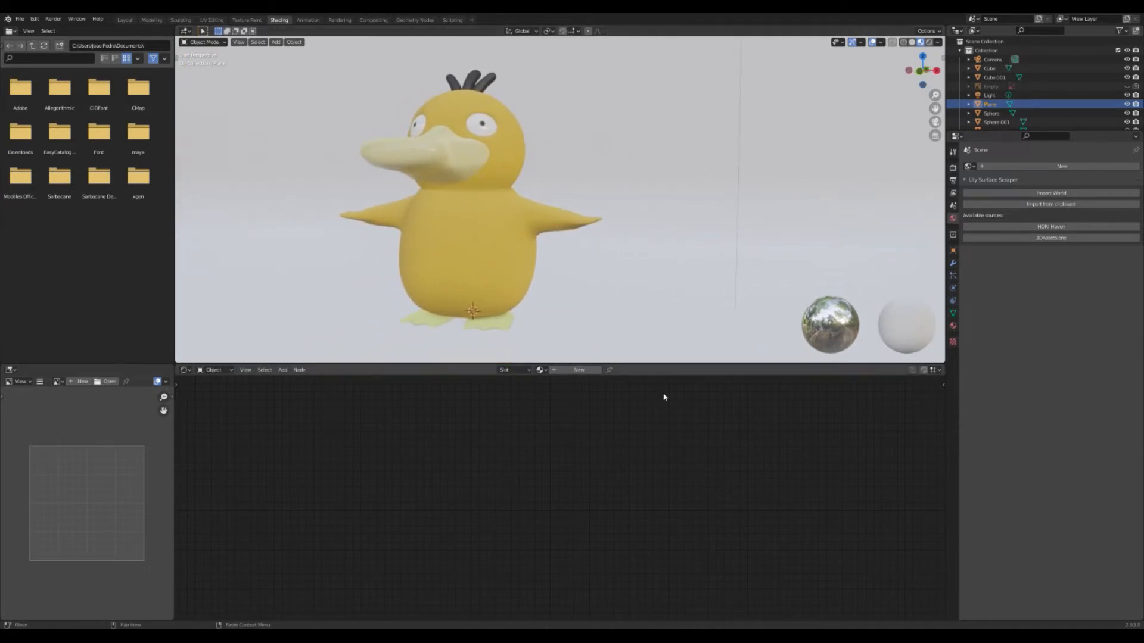
pyautogui.click(570, 372)
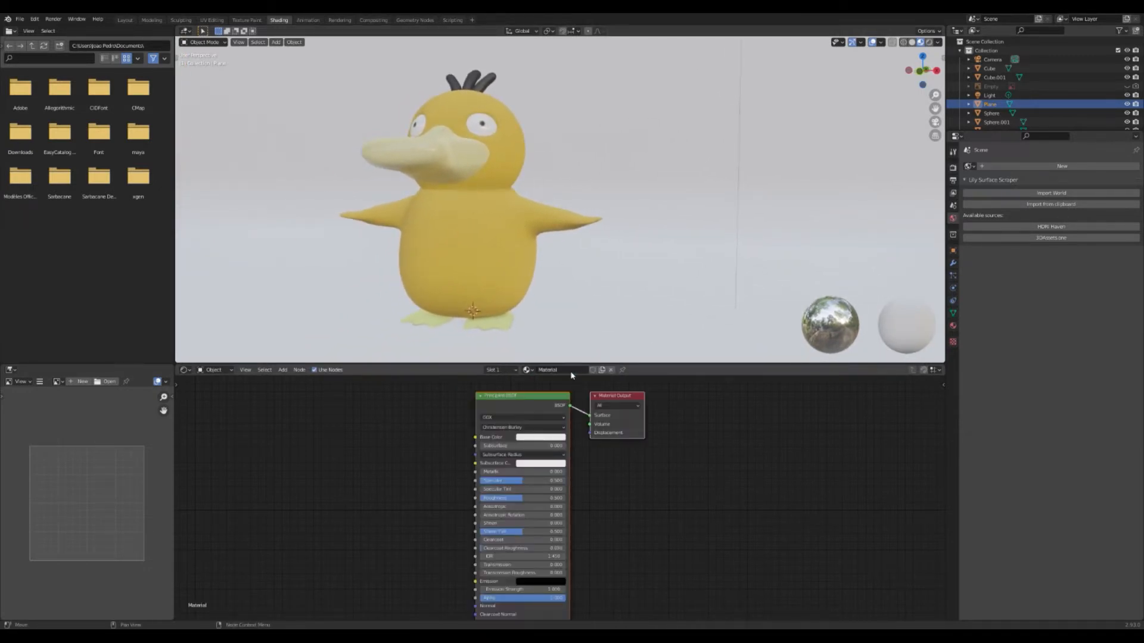
pyautogui.click(549, 439)
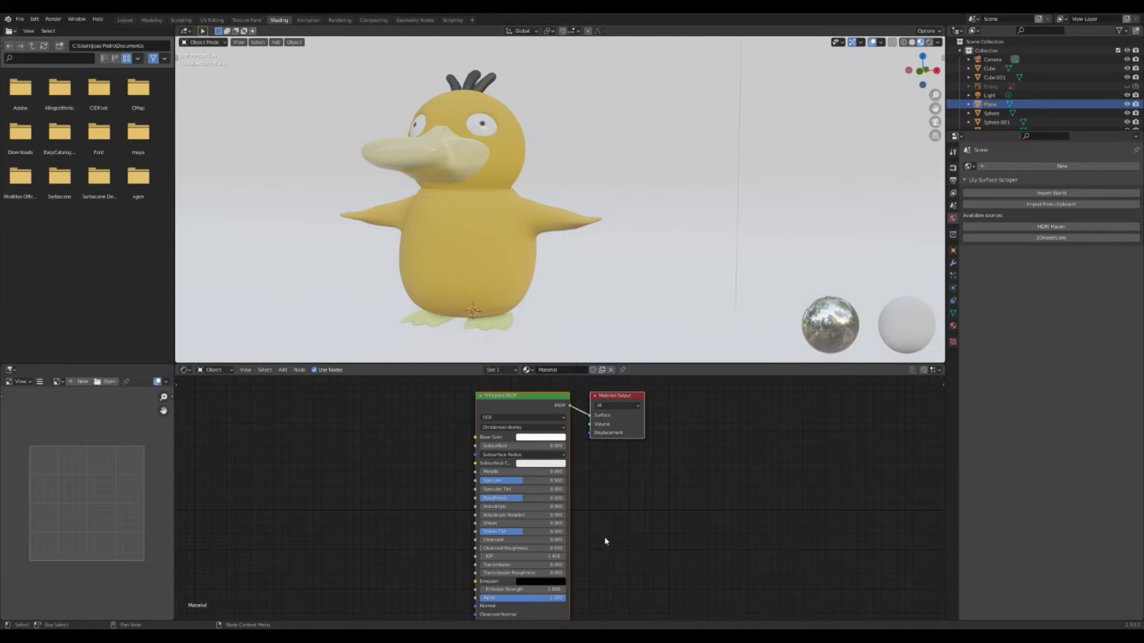
pyautogui.moveTo(521, 500); pyautogui.dragTo(566, 499)
pyautogui.click(124, 20)
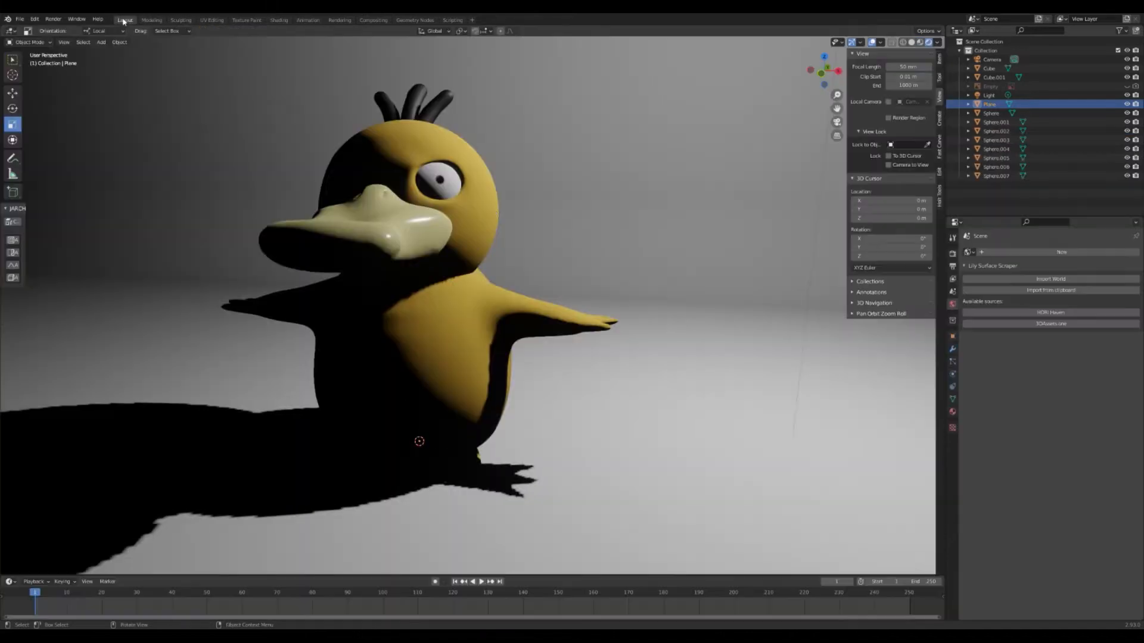
# Compare the duck and backdrop in material preview and rendered shading.
pyautogui.click(919, 42)
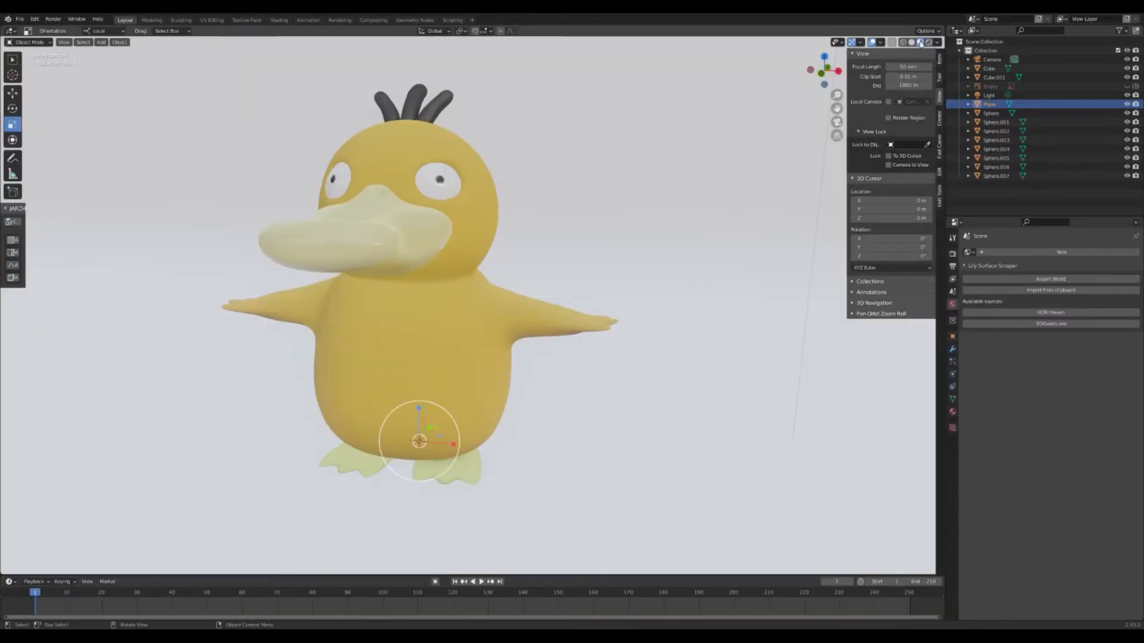
pyautogui.moveTo(608, 345)
pyautogui.keyDown('shift'); pyautogui.mouseDown(button='middle')
pyautogui.moveTo(583, 355)
pyautogui.moveTo(654, 288)
pyautogui.moveTo(443, 251)
pyautogui.moveTo(503, 204)
pyautogui.moveTo(518, 222)
pyautogui.mouseUp(button='middle'); pyautogui.keyUp('shift')
pyautogui.click(442, 250)
pyautogui.scroll(2, 443, 239)
pyautogui.scroll(-1, 518, 222)
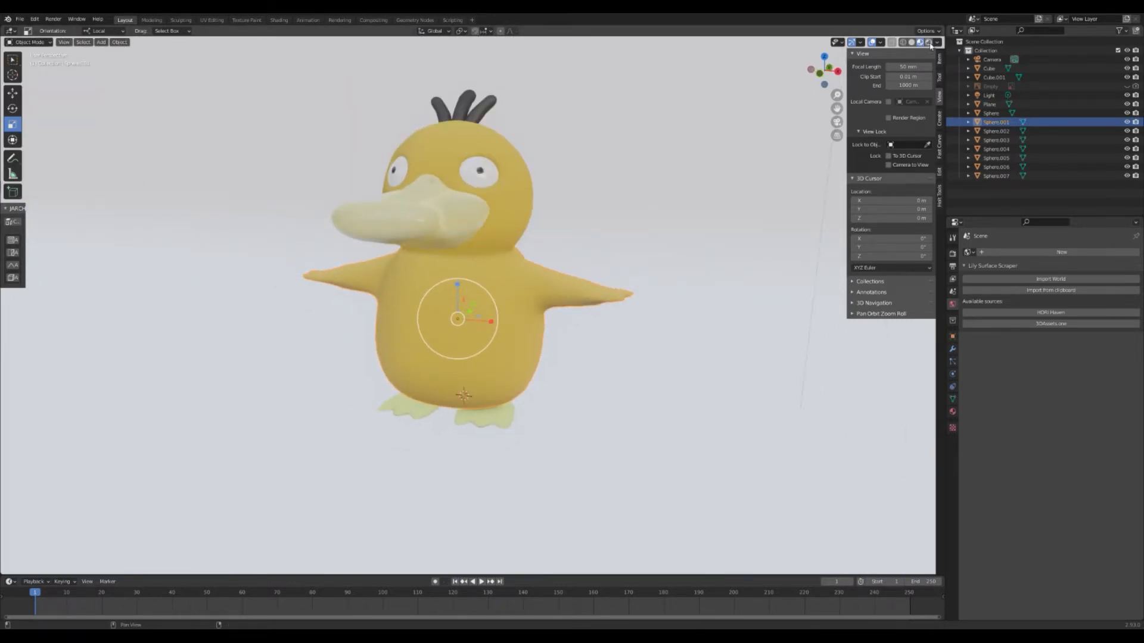
pyautogui.press('z')
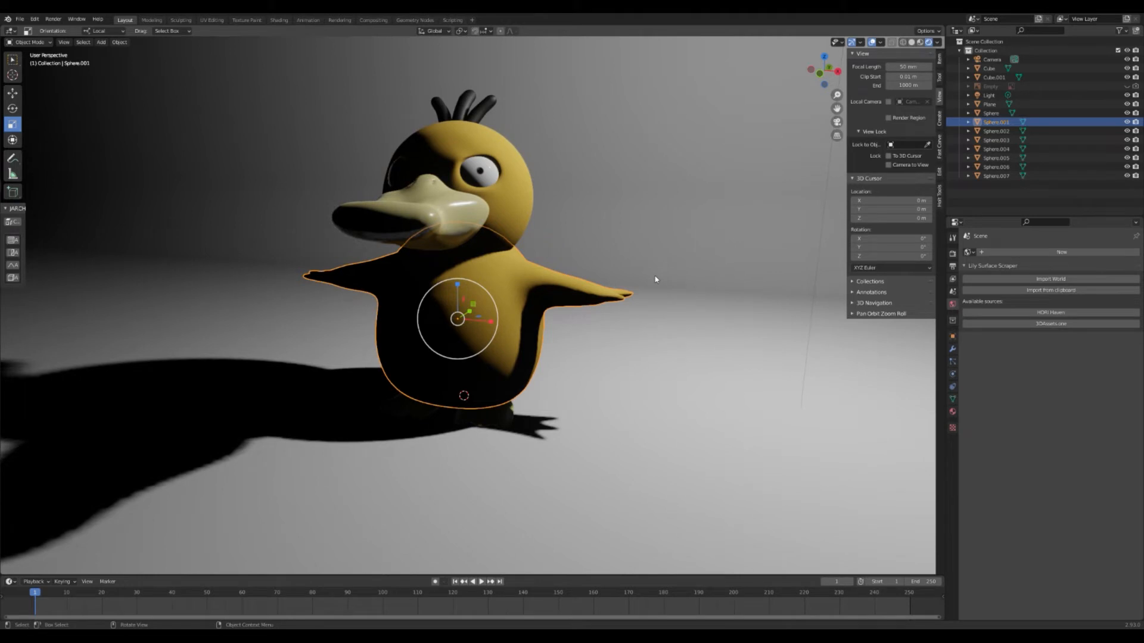
# Add a sun light to the scene.
pyautogui.hotkey('shift', 'a')
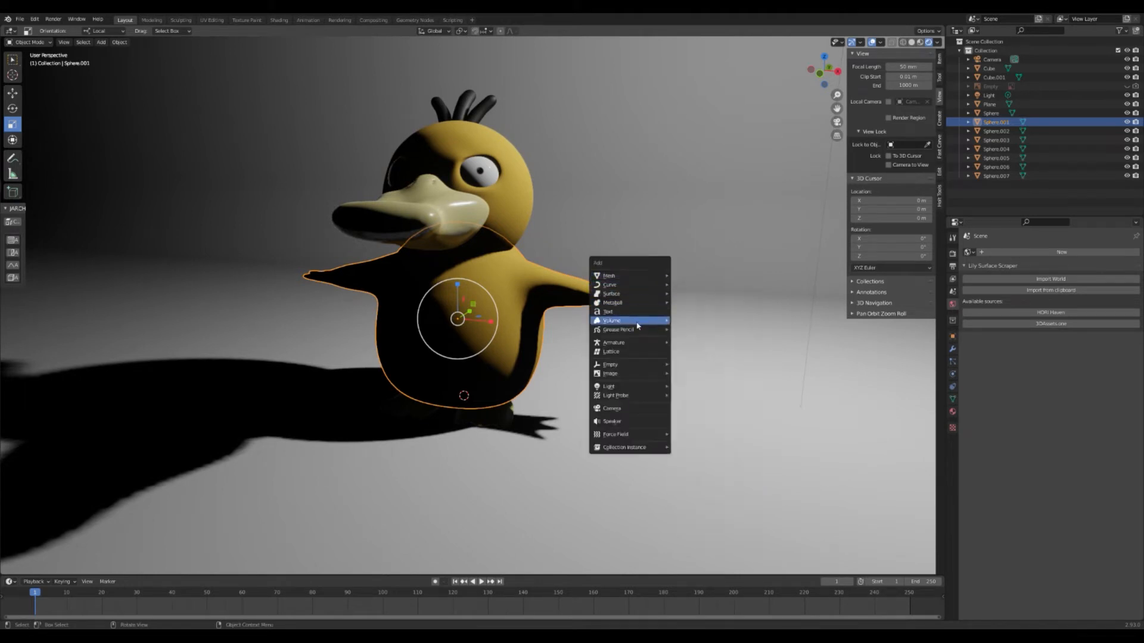
pyautogui.moveTo(635, 387)
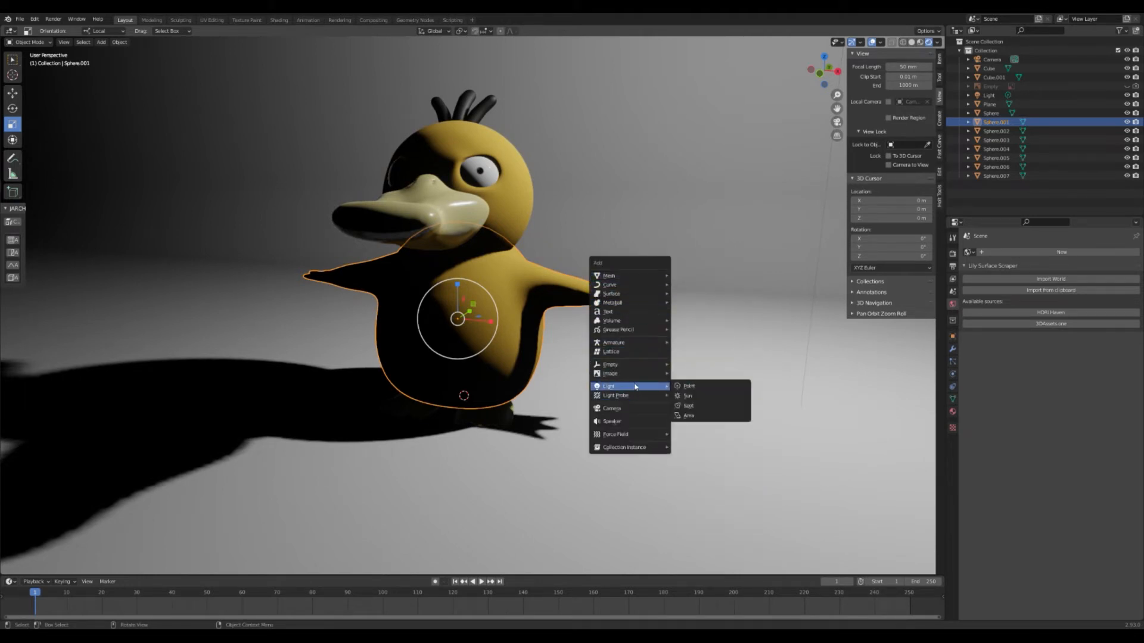
pyautogui.click(689, 396)
pyautogui.moveTo(681, 393); pyautogui.dragTo(539, 351, button='middle')
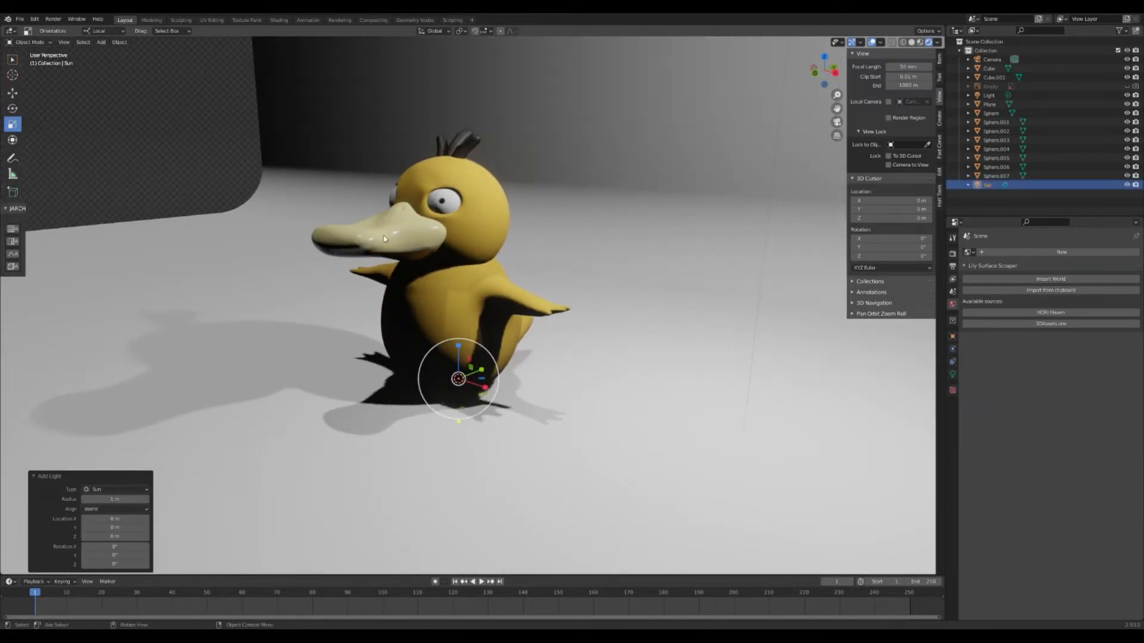
# Move the sun light about 5 m up along Z so that it sits above the duck's head.
pyautogui.hotkey('shift', 'space')
pyautogui.press('g')
pyautogui.moveTo(457, 359); pyautogui.dragTo(461, 340)
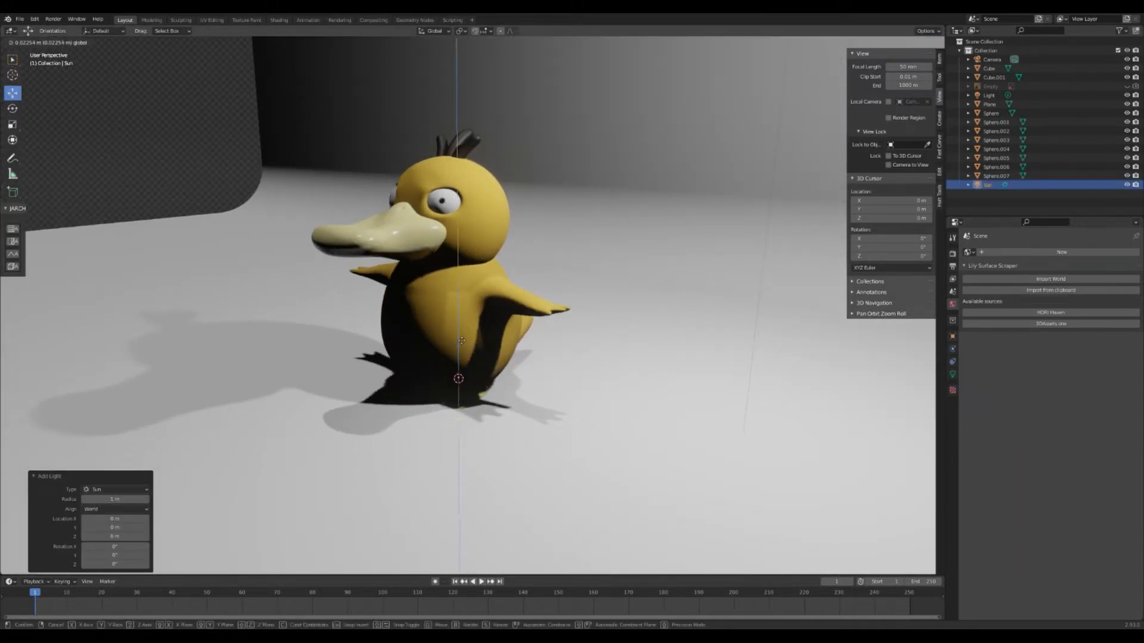
pyautogui.moveTo(460, 54); pyautogui.dragTo(460, 56)
pyautogui.moveTo(460, 57); pyautogui.dragTo(450, 108, button='middle')
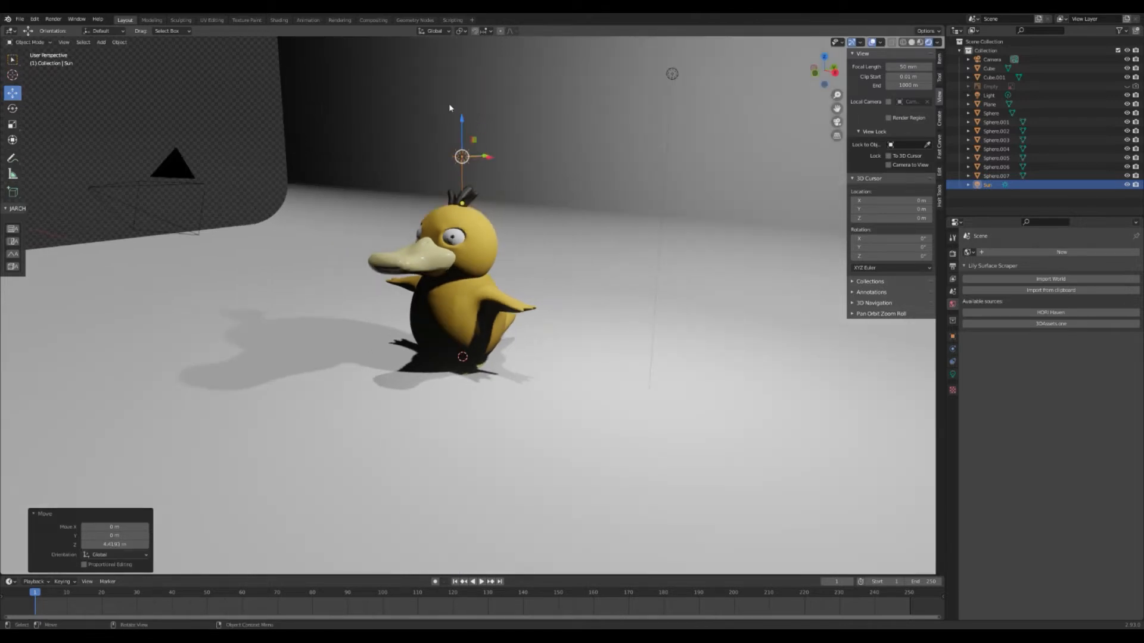
pyautogui.moveTo(462, 126); pyautogui.dragTo(462, 80)
pyautogui.moveTo(462, 81); pyautogui.dragTo(511, 136, button='middle')
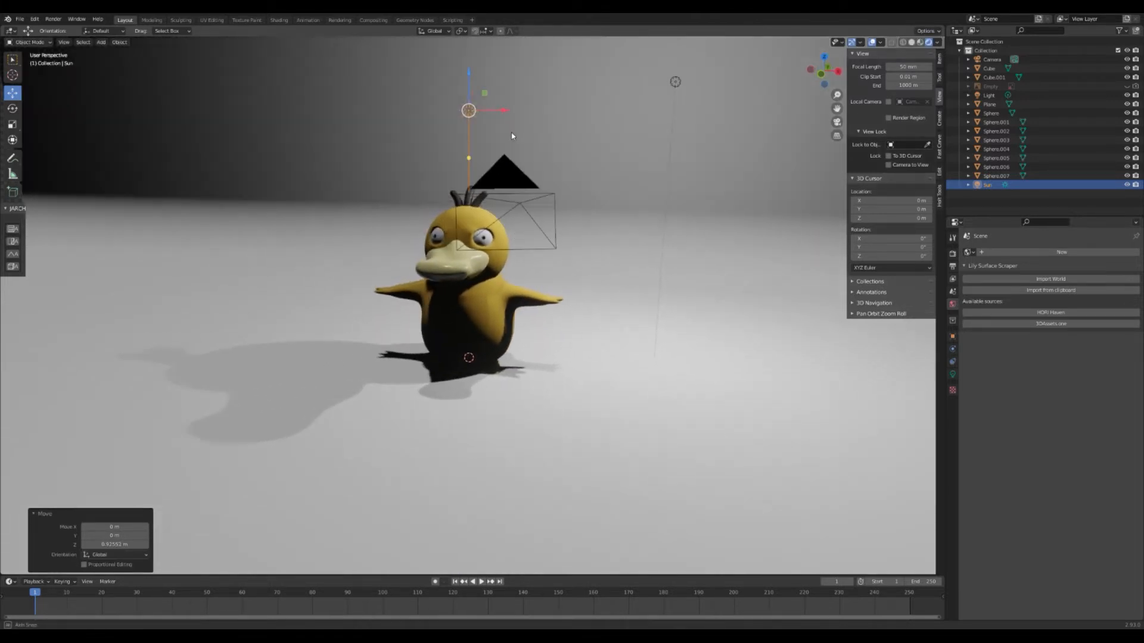
# Rotate the sun light so its beam falls diagonally past the duck, and open its light settings.
pyautogui.click(12, 111)
pyautogui.moveTo(501, 94); pyautogui.dragTo(463, 70)
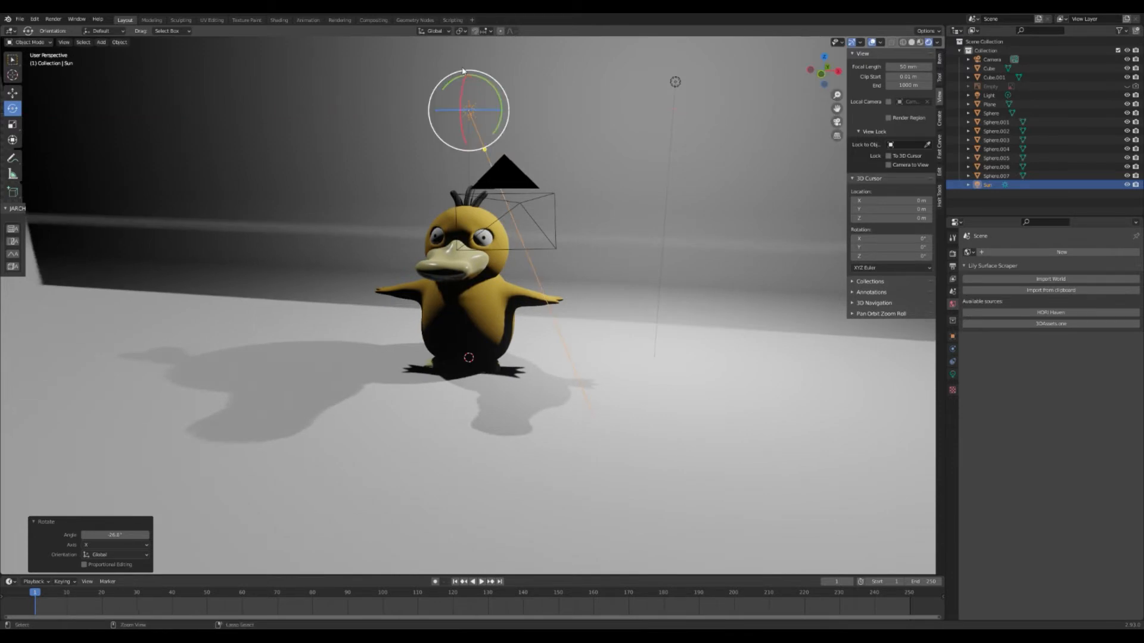
pyautogui.moveTo(554, 250); pyautogui.dragTo(527, 258, button='middle')
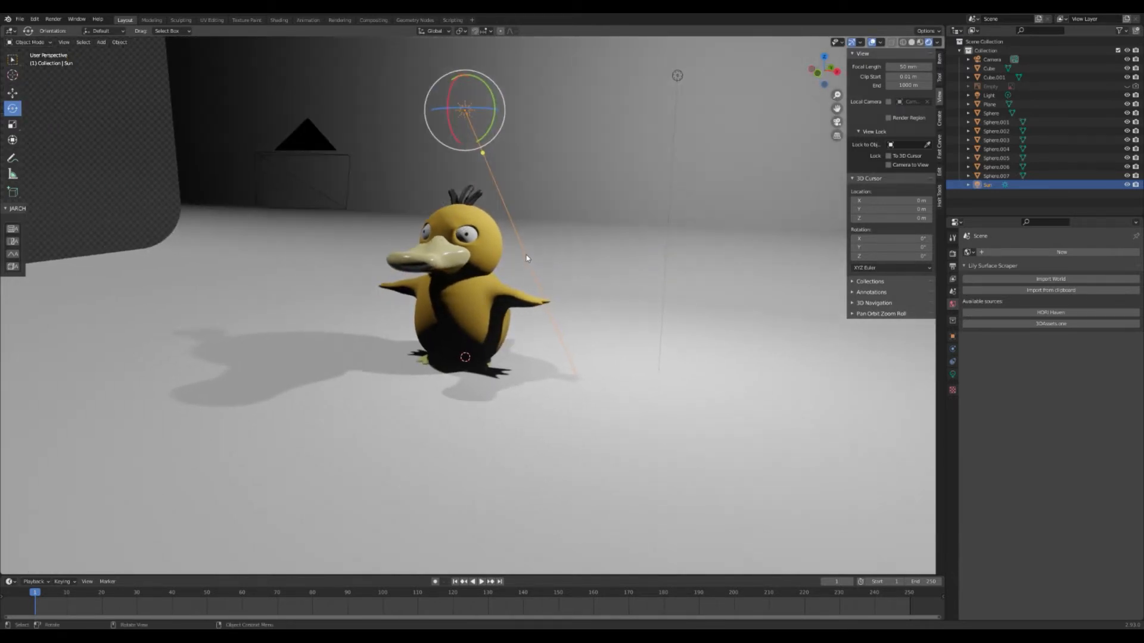
pyautogui.click(952, 374)
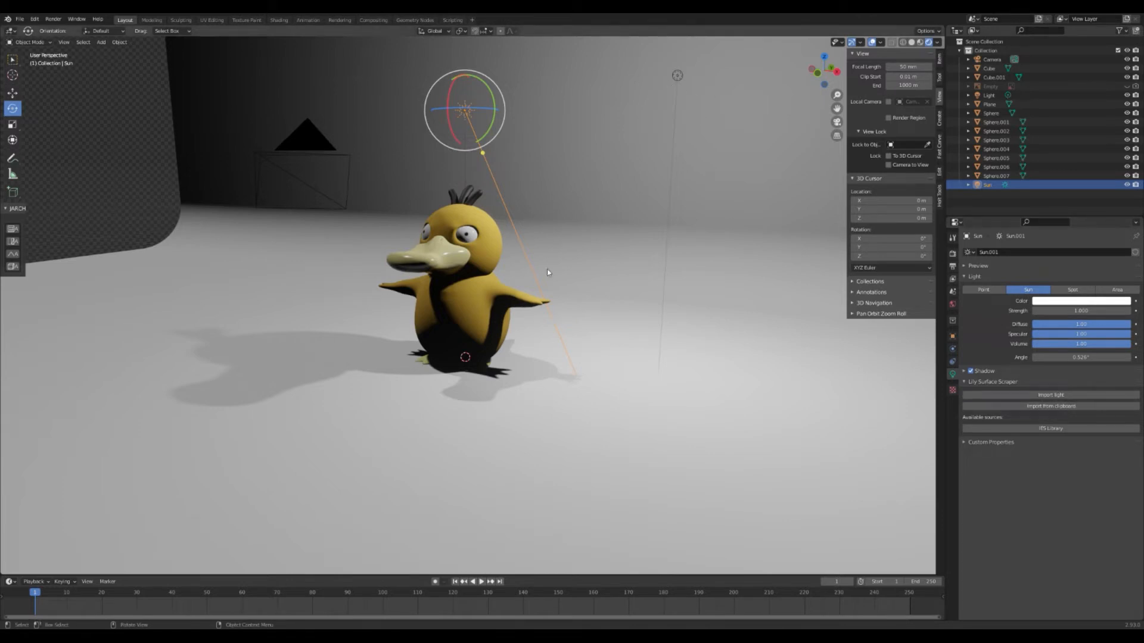
pyautogui.scroll(5, 521, 281)
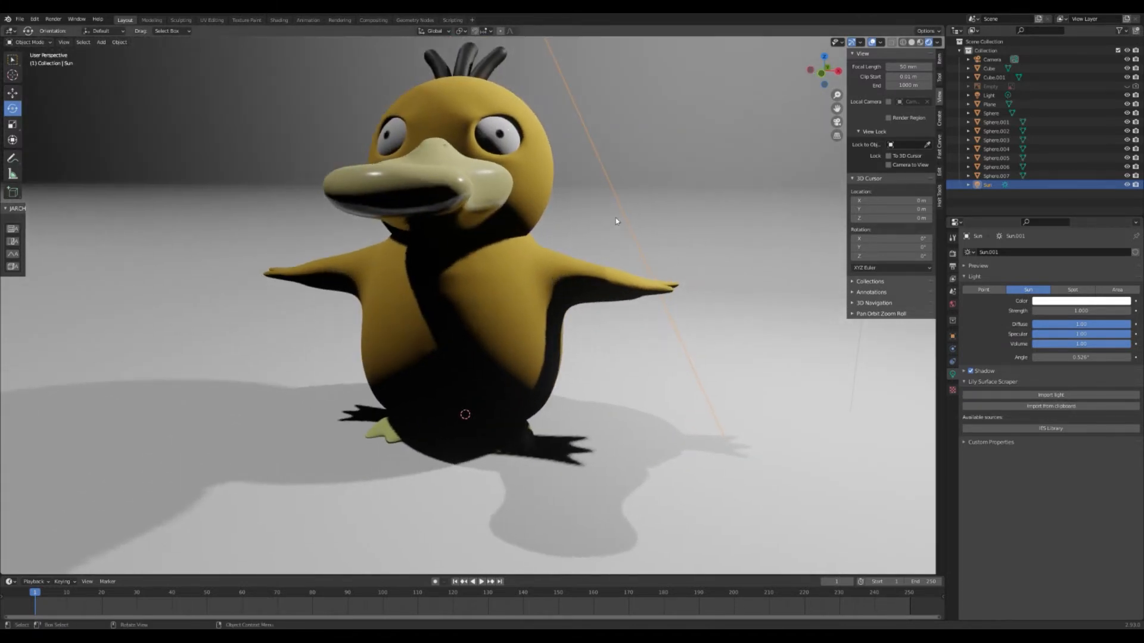
# Add a point light to the scene.
pyautogui.hotkey('shift', 'a')
pyautogui.moveTo(623, 218)
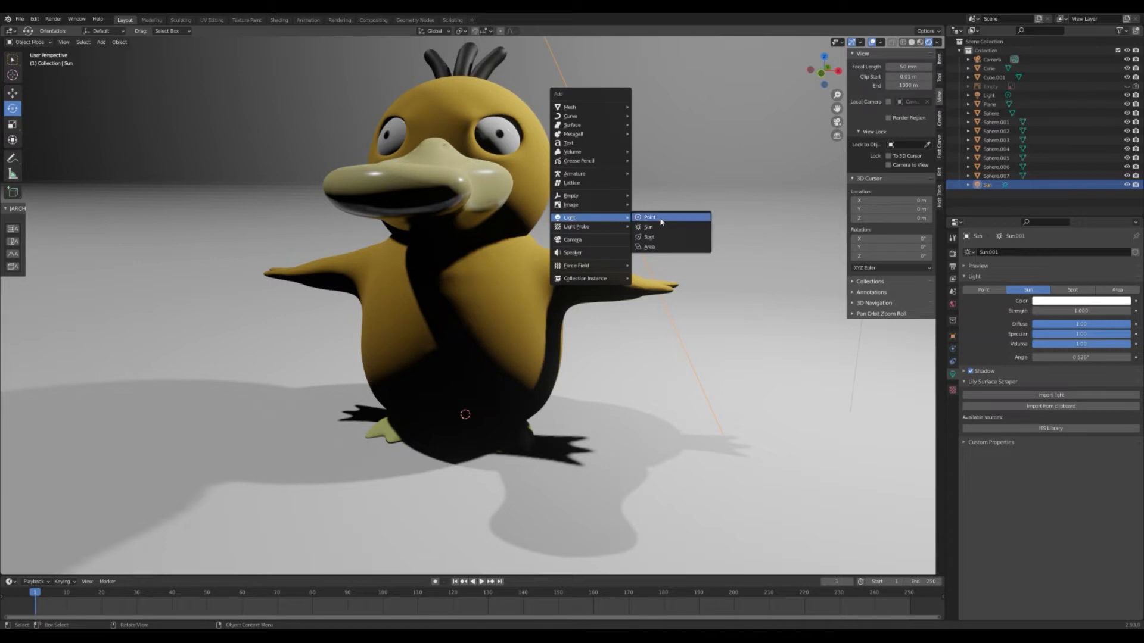
pyautogui.click(648, 217)
pyautogui.scroll(-1, 37, 137)
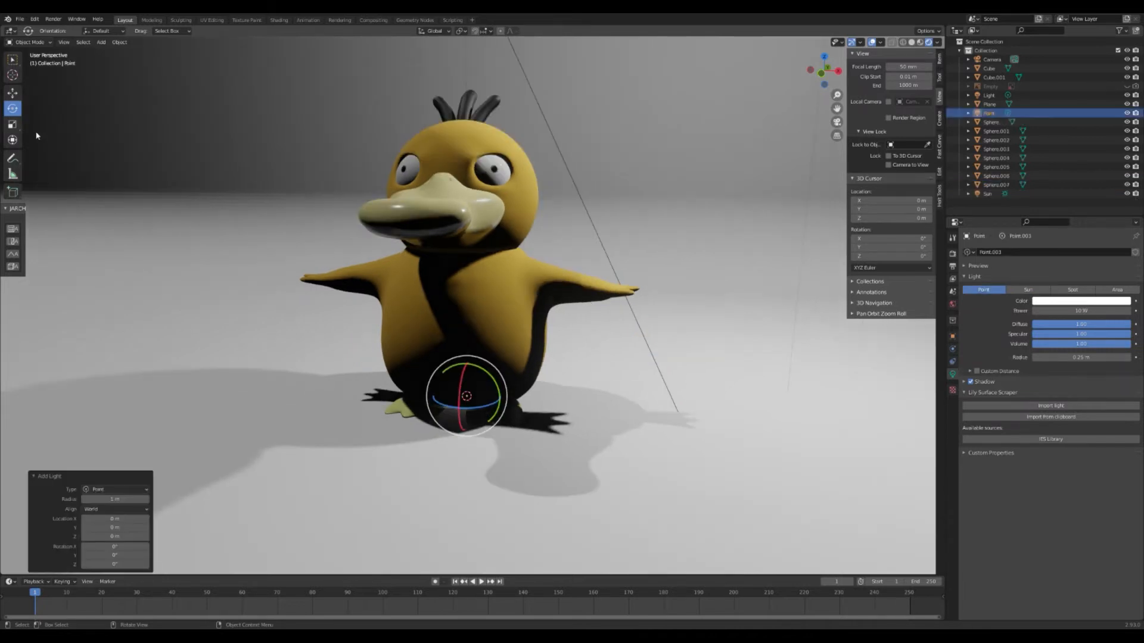
# Move the point light up along Z and outward along X so that it sits beside the duck's head.
pyautogui.click(11, 94)
pyautogui.moveTo(466, 368); pyautogui.dragTo(598, 190)
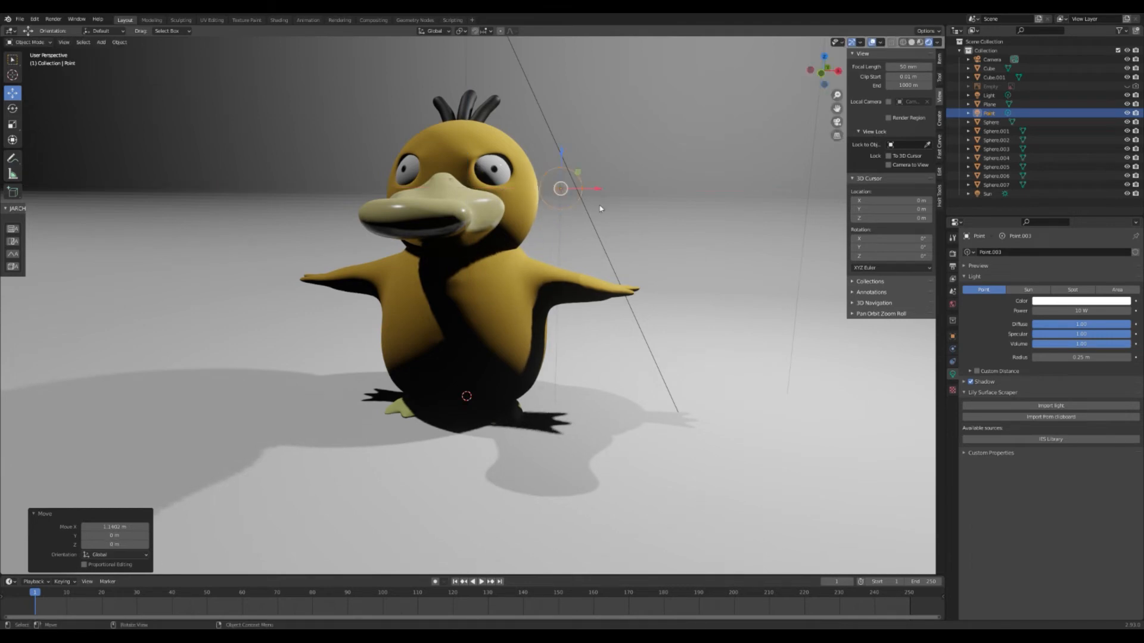
pyautogui.moveTo(599, 189); pyautogui.dragTo(523, 237, button='middle')
pyautogui.moveTo(510, 244); pyautogui.dragTo(527, 239)
pyautogui.moveTo(526, 240); pyautogui.dragTo(570, 242, button='middle')
pyautogui.moveTo(596, 255); pyautogui.dragTo(598, 255)
pyautogui.moveTo(598, 255); pyautogui.dragTo(549, 271, button='middle')
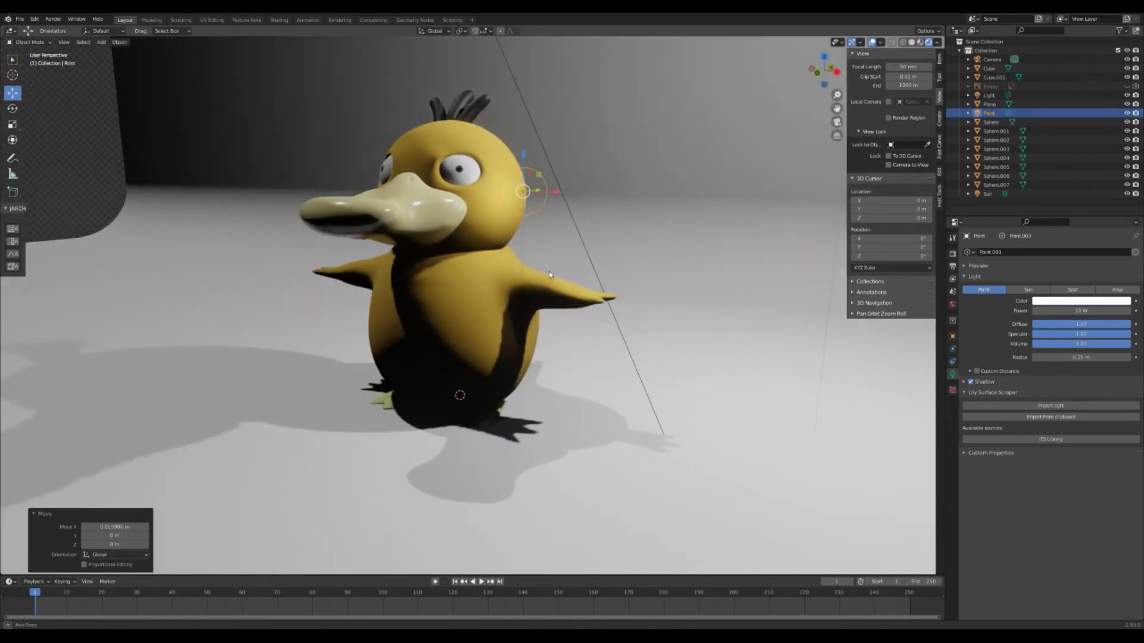
# Give the point light a light orange colour (FFB073) and set its power to 20 W.
pyautogui.click(1078, 301)
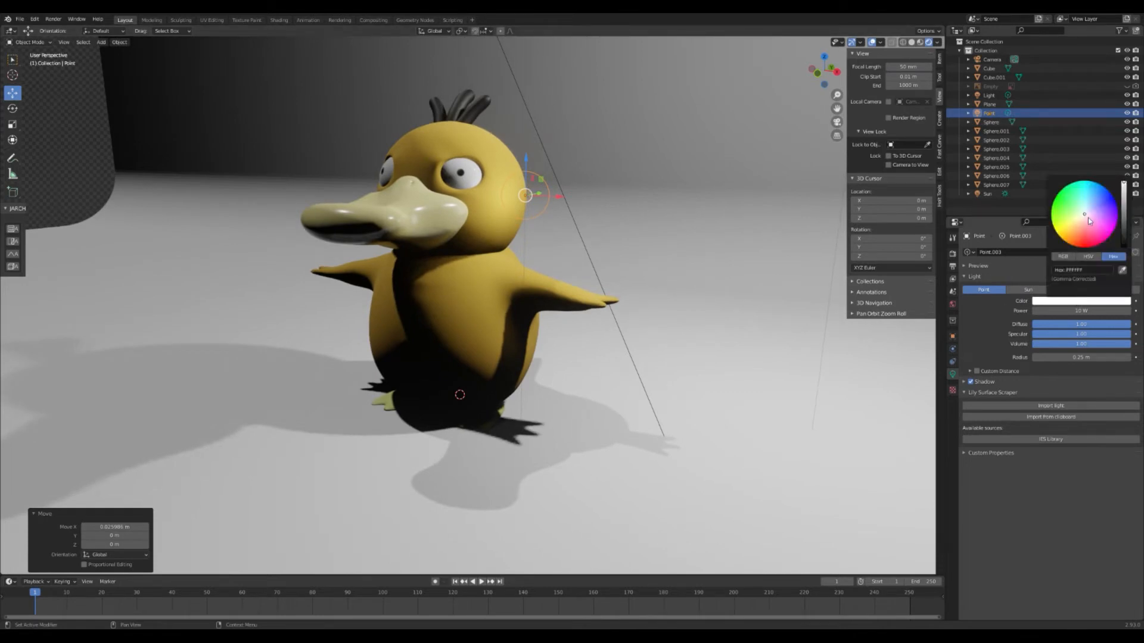
pyautogui.moveTo(1084, 214); pyautogui.dragTo(1077, 231)
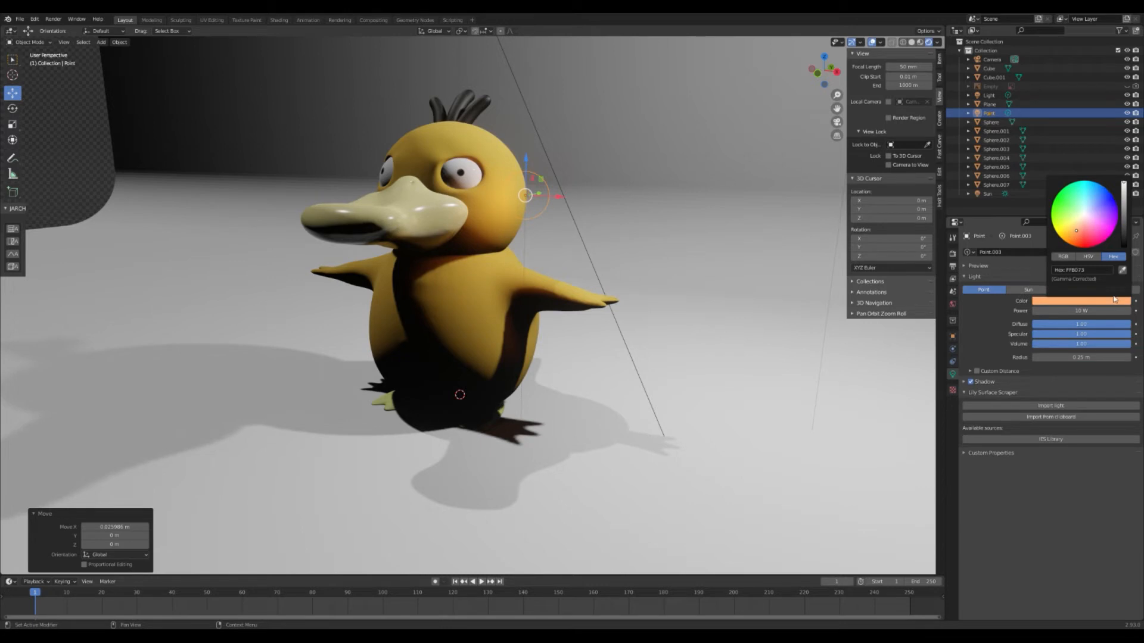
pyautogui.moveTo(1079, 311)
pyautogui.mouseDown()
pyautogui.moveTo(1102, 310)
pyautogui.moveTo(1075, 310)
pyautogui.mouseUp()
# Shift the point light along Y and raise it about 0.29 m along Z next to the duck's head.
pyautogui.moveTo(439, 342); pyautogui.dragTo(432, 373, button='middle')
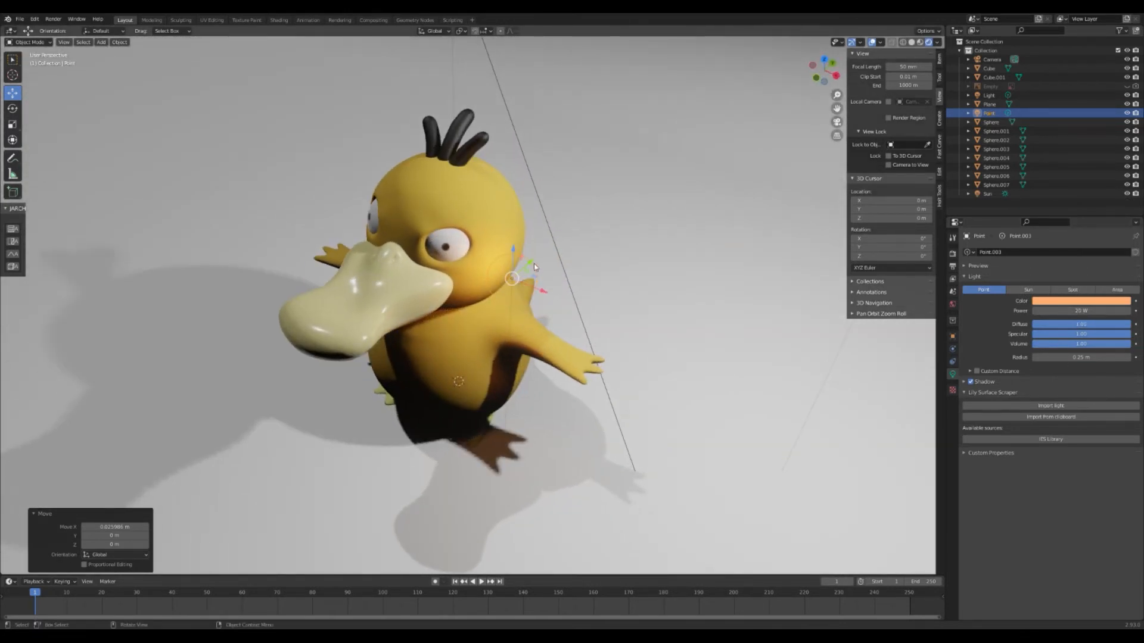
pyautogui.moveTo(534, 266); pyautogui.dragTo(543, 329)
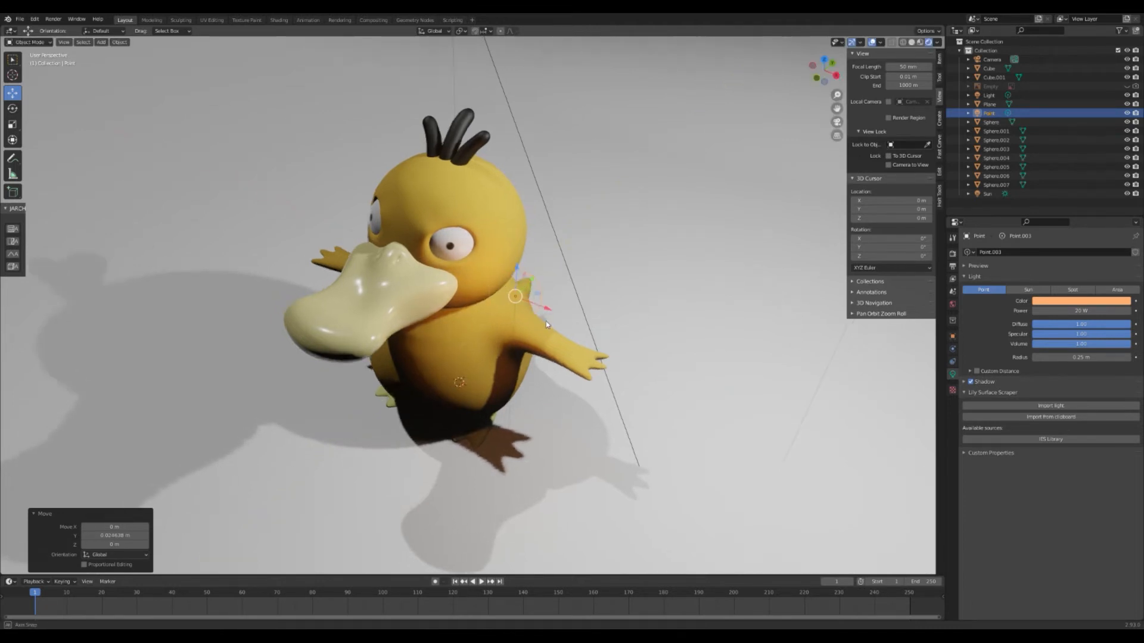
pyautogui.moveTo(544, 328); pyautogui.dragTo(561, 290, button='middle')
pyautogui.moveTo(556, 144); pyautogui.dragTo(558, 117)
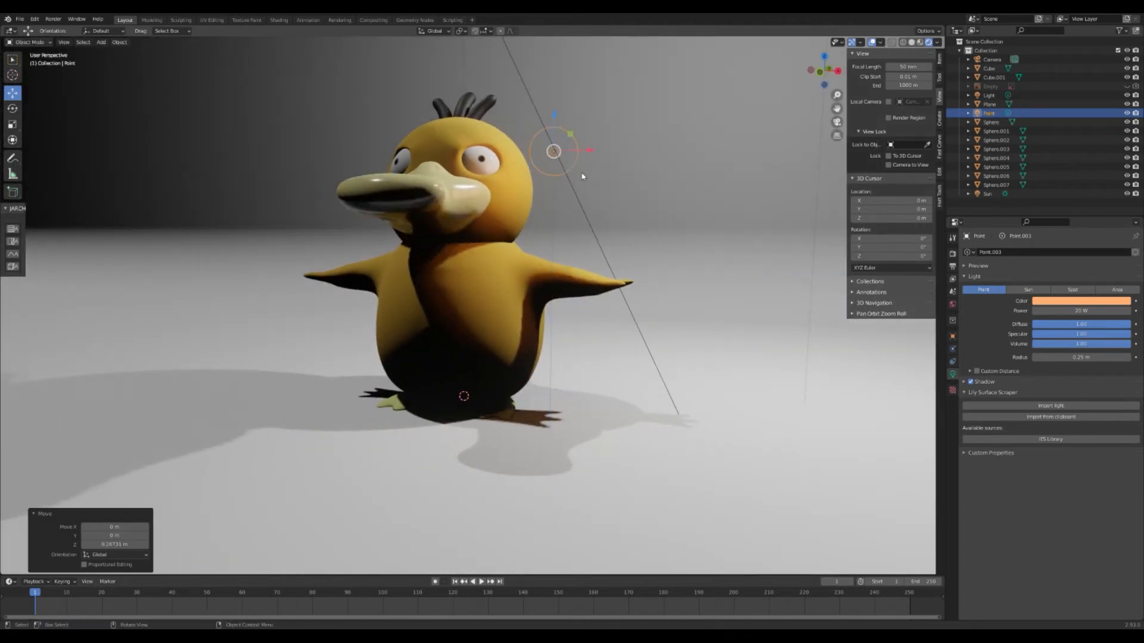
pyautogui.moveTo(577, 161); pyautogui.dragTo(556, 198, button='middle')
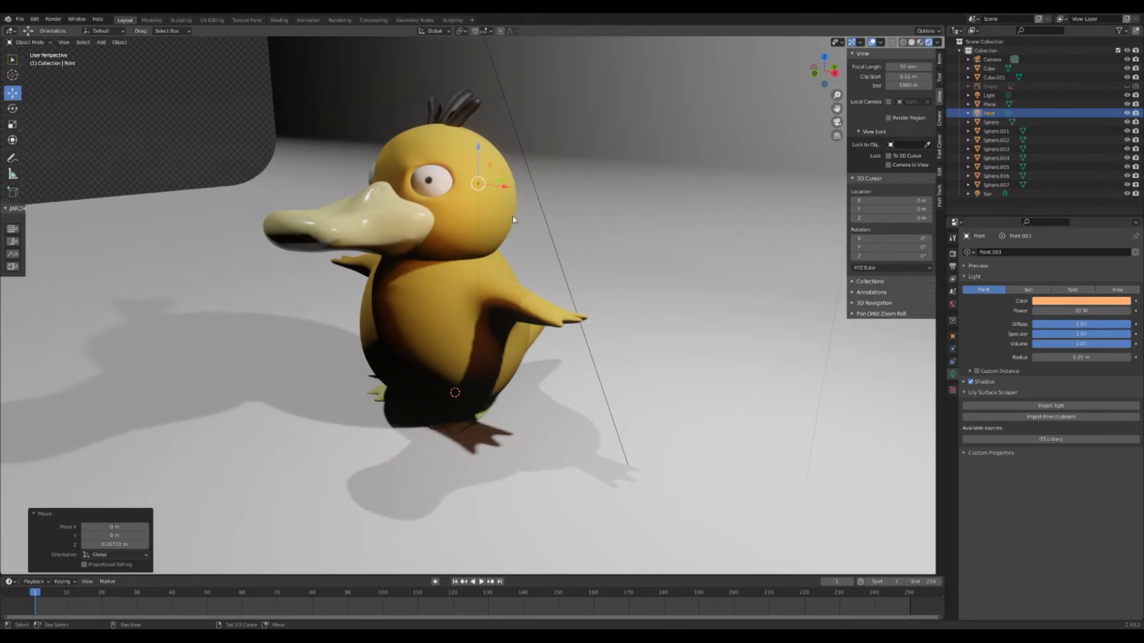
# Duplicate the point light and place the copy about 0.9 m lower along Z, near the duck's shoulder.
pyautogui.hotkey('shift', 'd')
pyautogui.press('z')
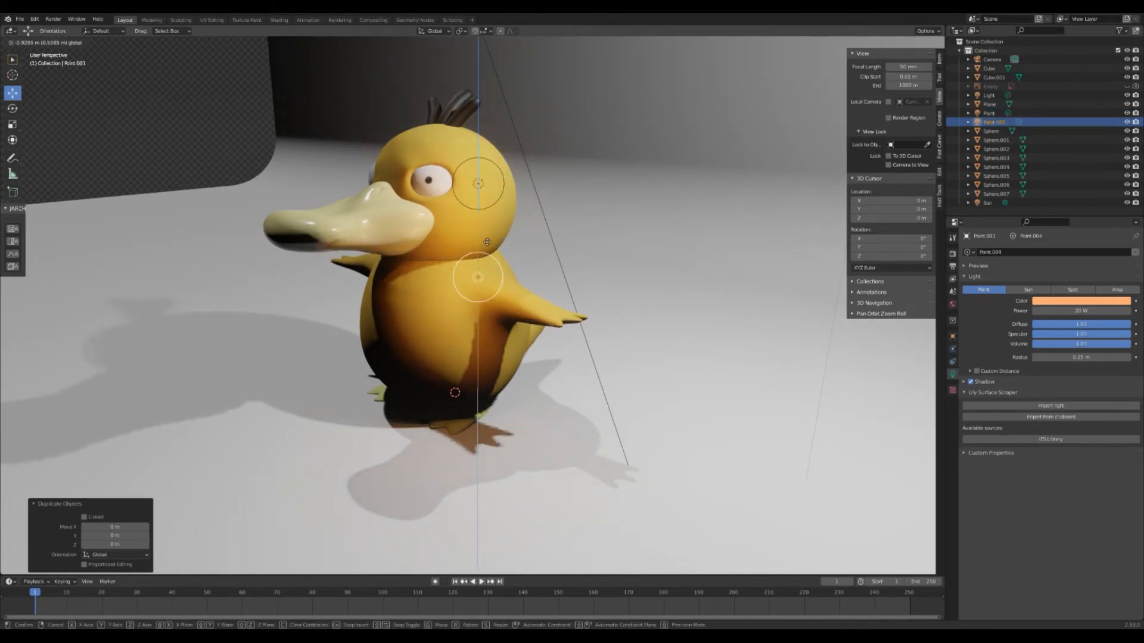
pyautogui.click(484, 239)
pyautogui.moveTo(484, 239); pyautogui.dragTo(528, 250, button='middle')
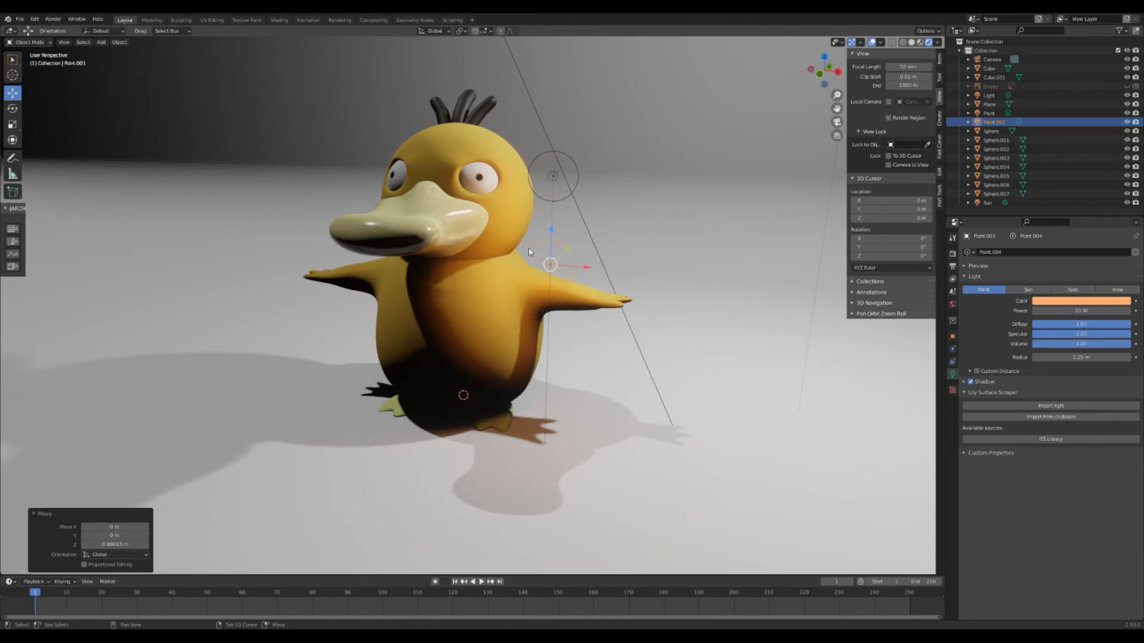
# Duplicate the shoulder-height point light and place the copy about 1.3 m lower along Z, near the duck's feet.
pyautogui.hotkey('shift', 'd')
pyautogui.press('z')
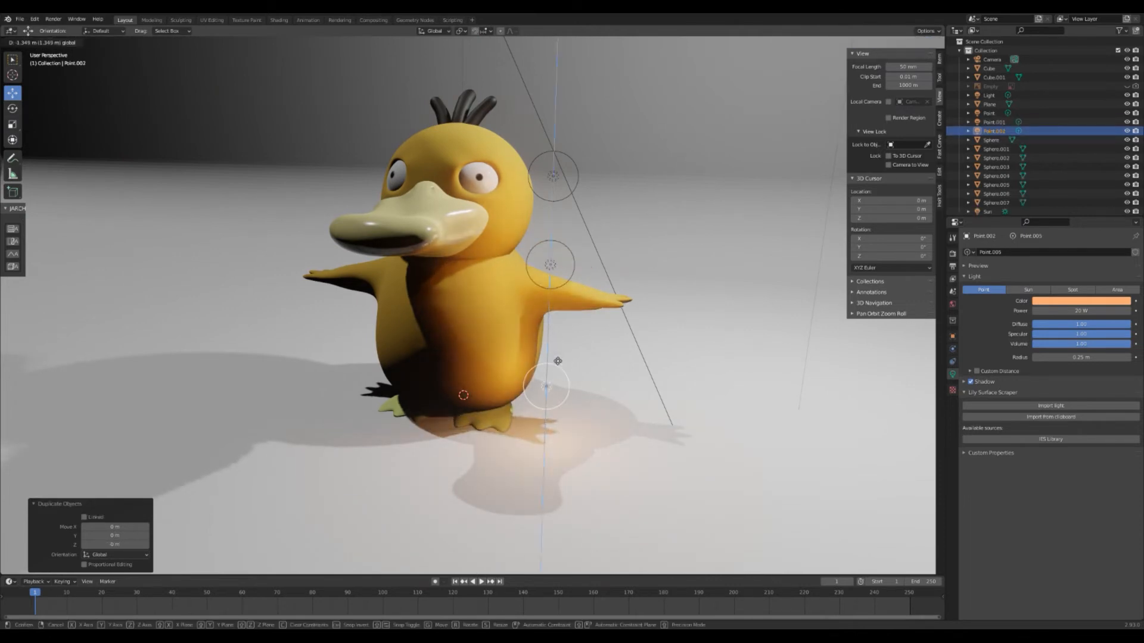
pyautogui.click(556, 358)
pyautogui.moveTo(556, 358); pyautogui.dragTo(534, 330, button='middle')
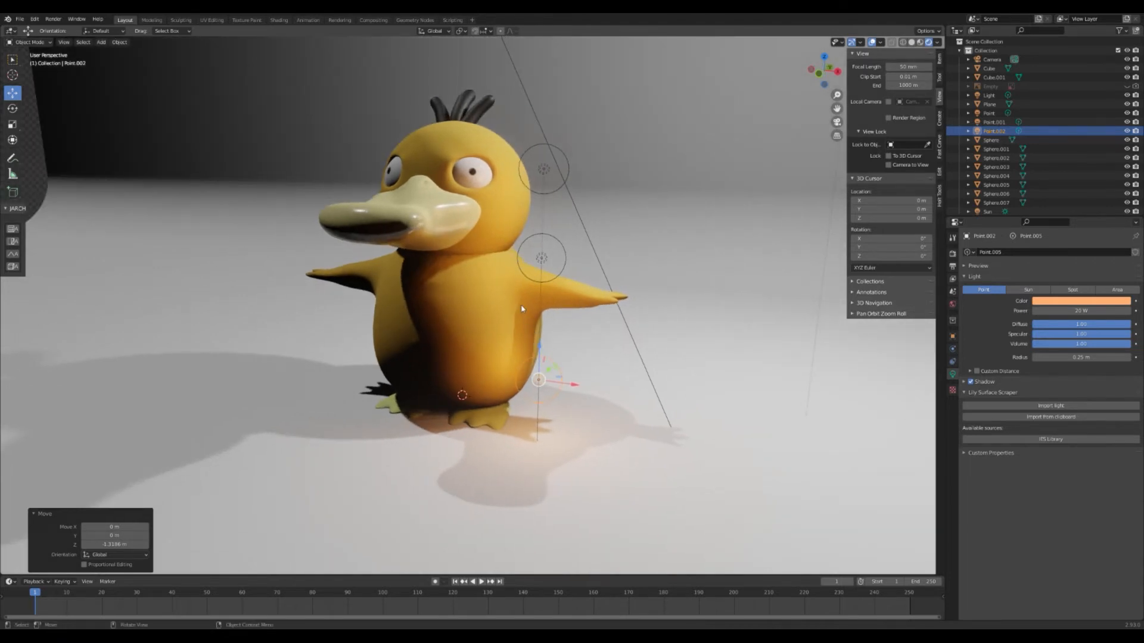
# Duplicate the column of three point lights and move the copies about 2.8 m along X to the duck's other side.
pyautogui.click(546, 171)
pyautogui.keyDown('shift'); pyautogui.click(543, 259); pyautogui.keyUp('shift')
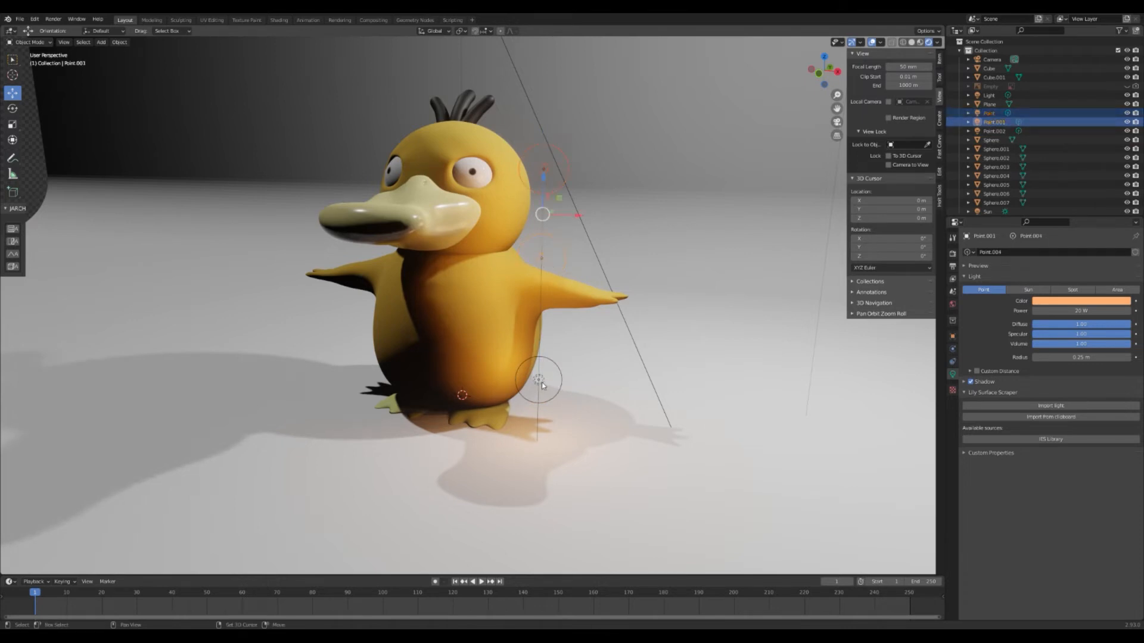
pyautogui.keyDown('shift'); pyautogui.click(539, 382); pyautogui.keyUp('shift')
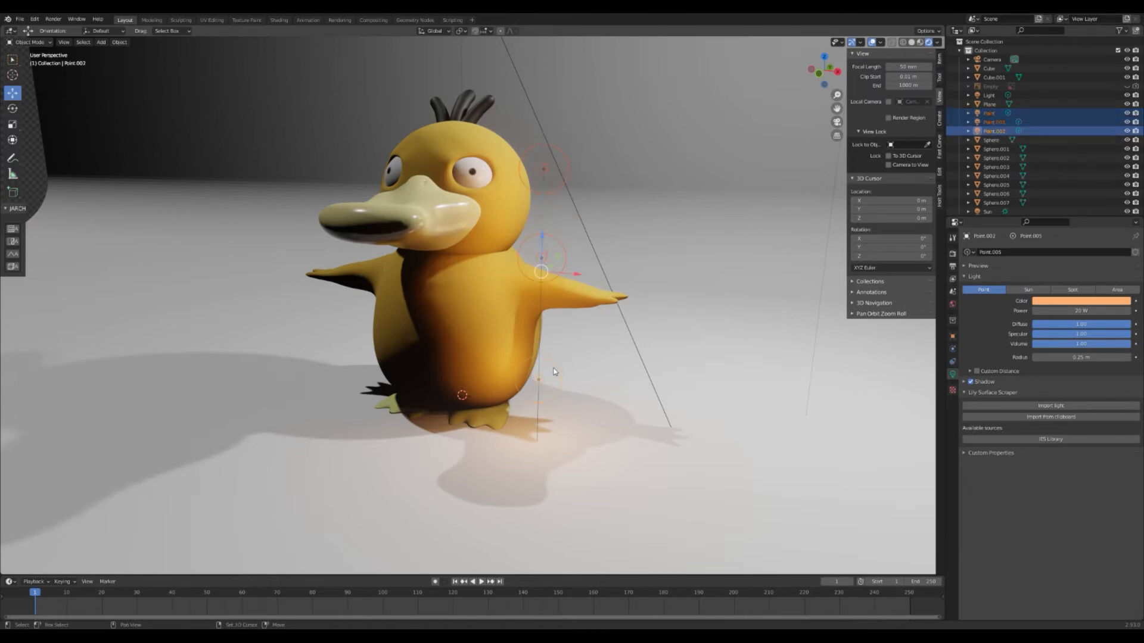
pyautogui.hotkey('shift', 'd')
pyautogui.rightClick(562, 283)
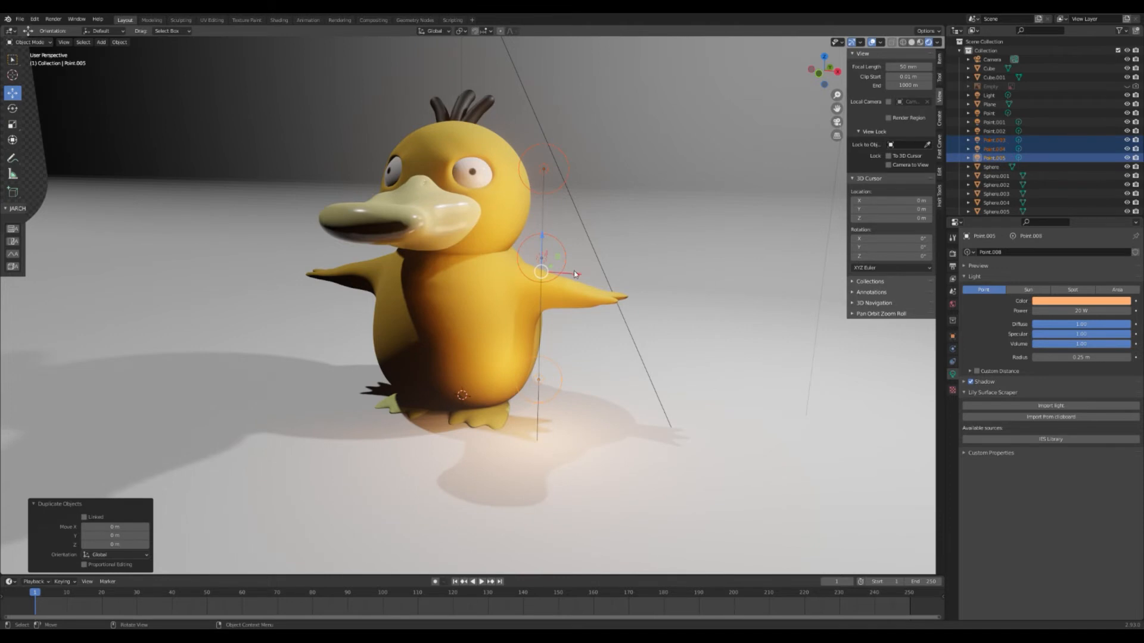
pyautogui.press('g')
pyautogui.press('x')
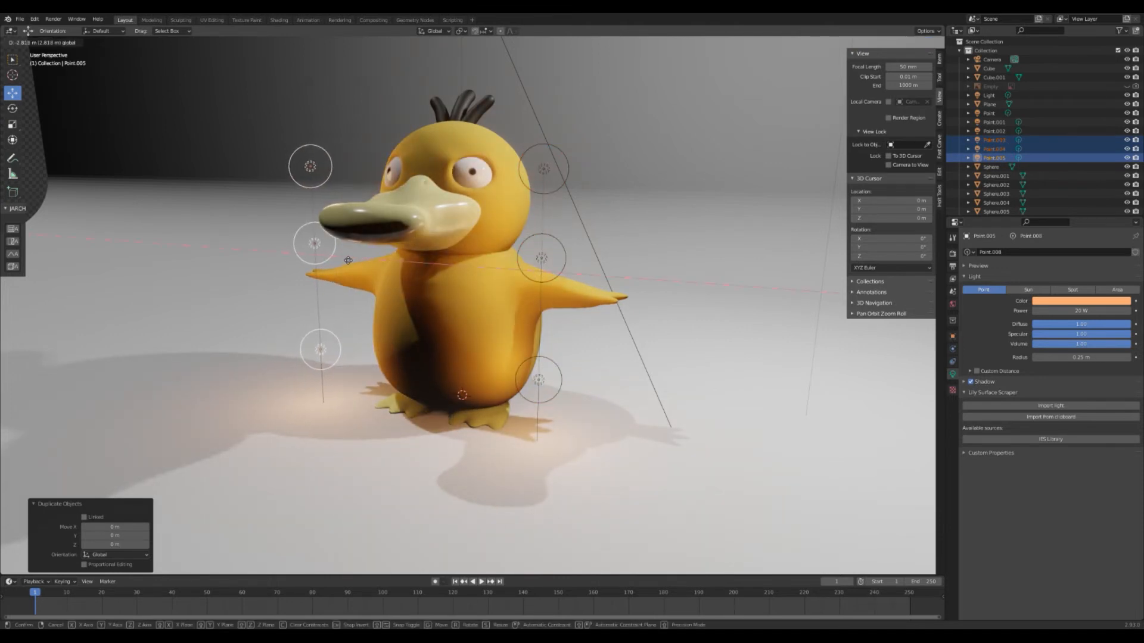
pyautogui.click(348, 260)
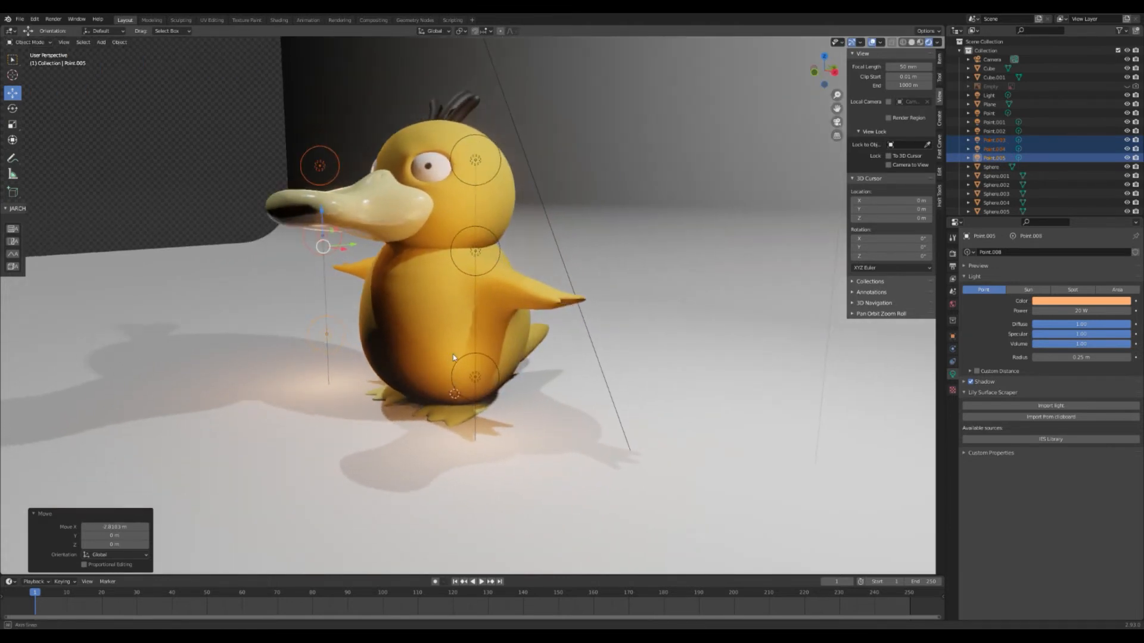
pyautogui.moveTo(478, 361); pyautogui.dragTo(482, 360, button='middle')
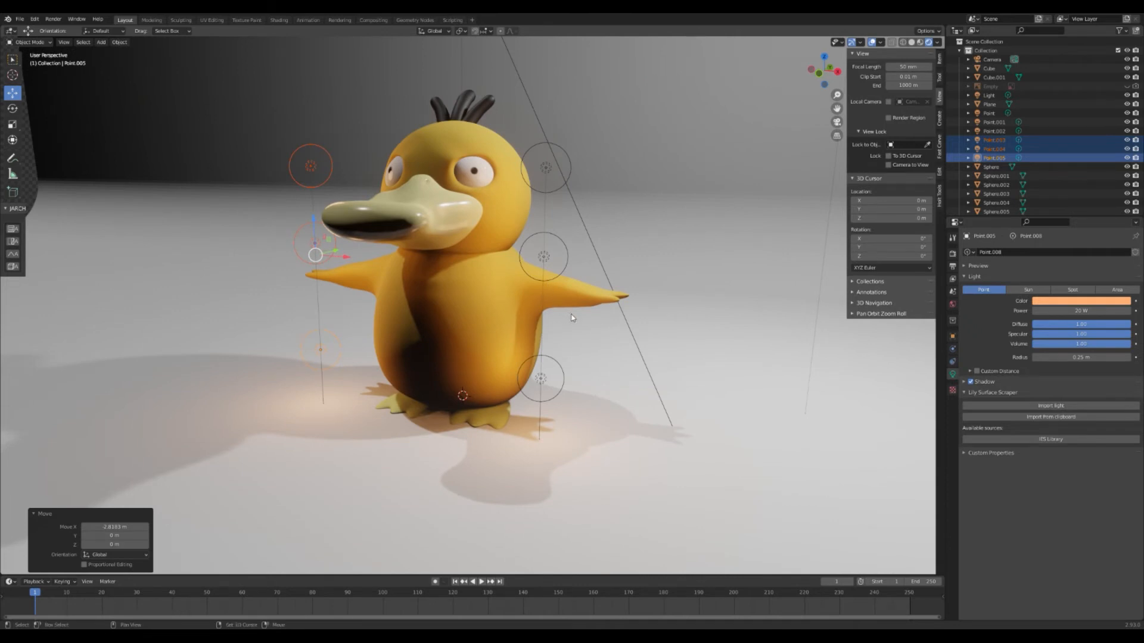
# Add an area light and place it in front of the duck's beak, raised about 2.8 m along Z.
pyautogui.hotkey('shift', 'a')
pyautogui.moveTo(547, 316)
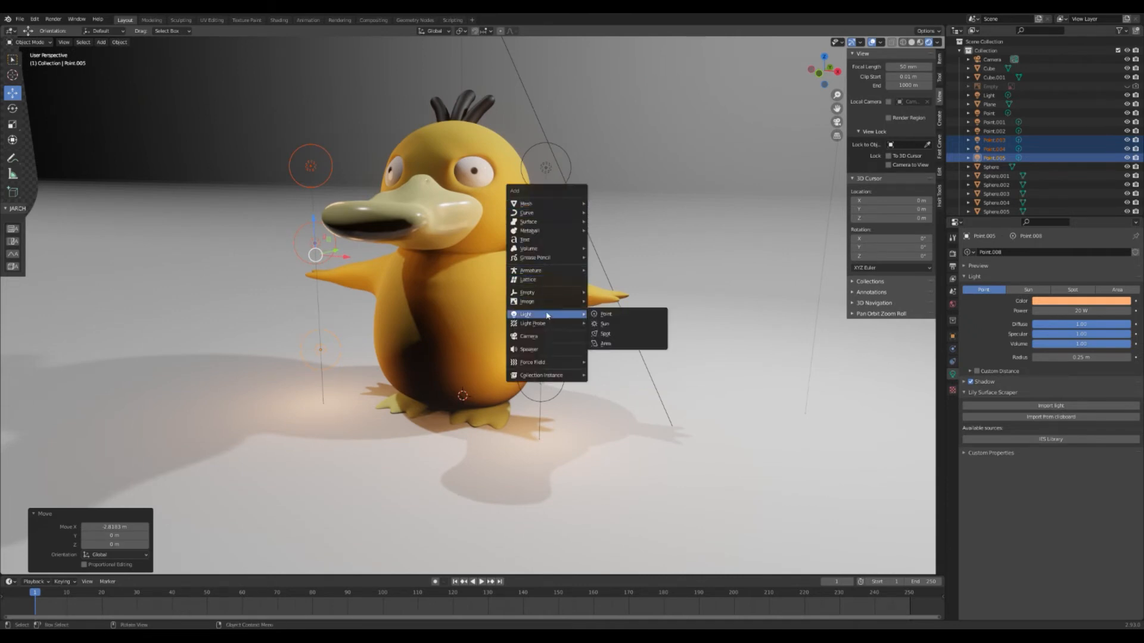
pyautogui.click(606, 344)
pyautogui.moveTo(606, 344); pyautogui.dragTo(516, 344, button='middle')
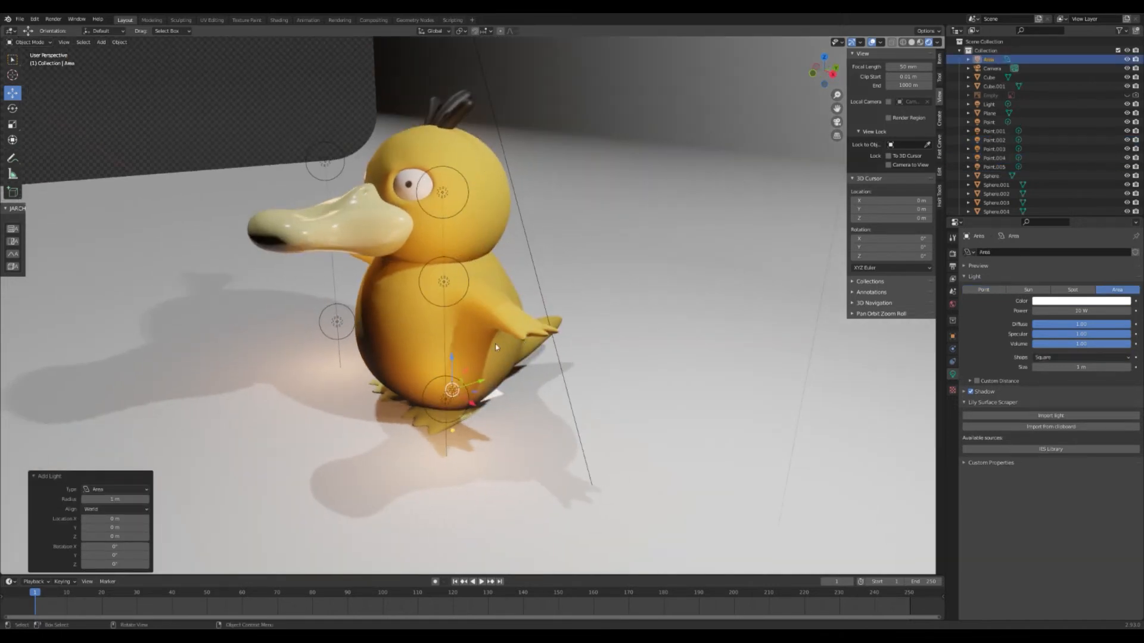
pyautogui.moveTo(452, 359); pyautogui.dragTo(419, 157)
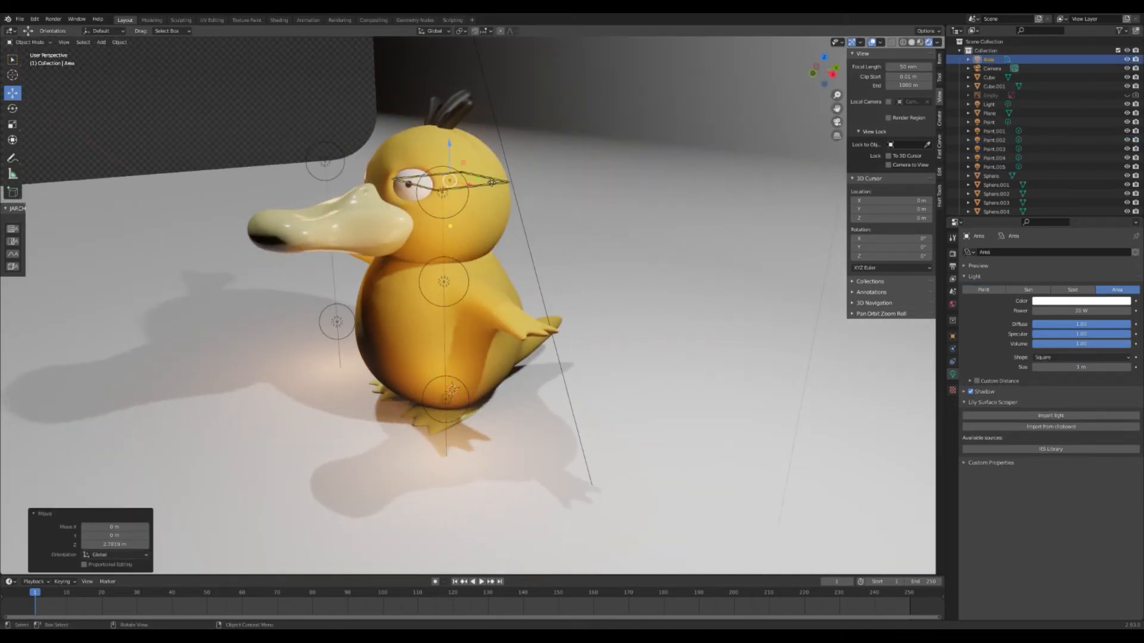
pyautogui.moveTo(480, 182); pyautogui.dragTo(161, 231)
pyautogui.moveTo(161, 231); pyautogui.dragTo(209, 275, button='middle')
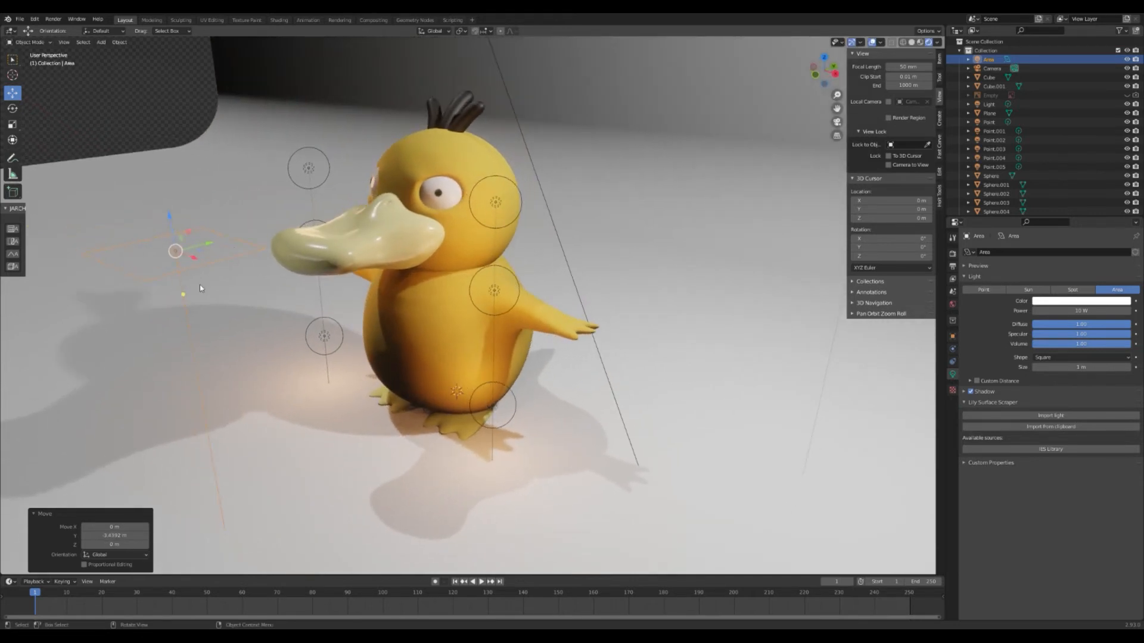
# Rotate the area light about 78° around the X axis so that it faces the duck.
pyautogui.click(12, 108)
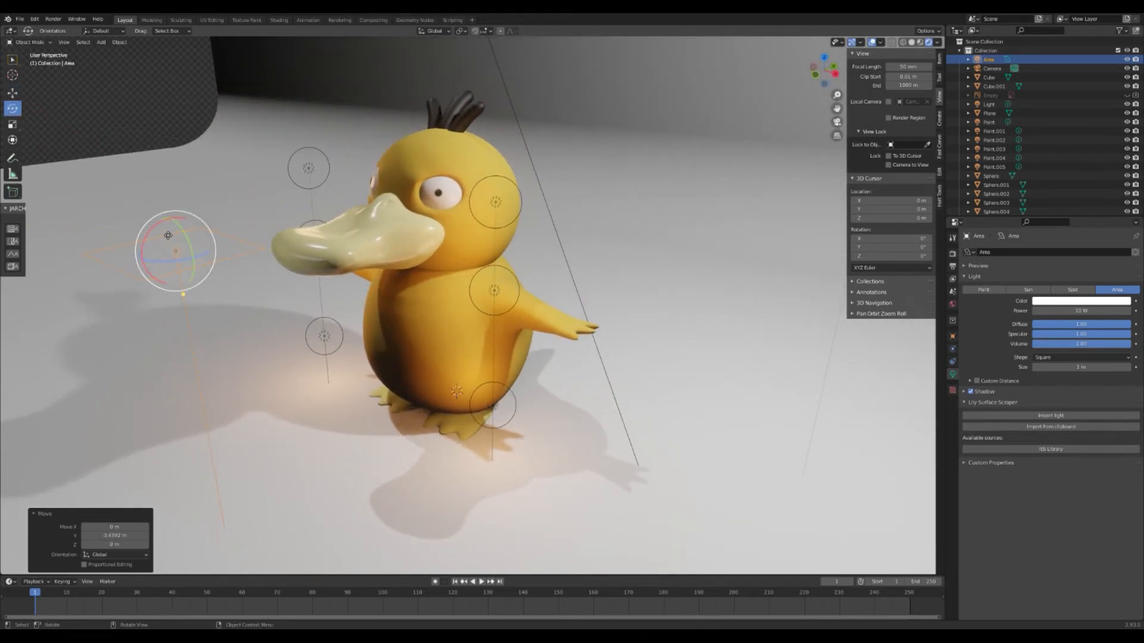
pyautogui.moveTo(158, 228); pyautogui.dragTo(139, 275)
pyautogui.moveTo(139, 275); pyautogui.dragTo(387, 280, button='middle')
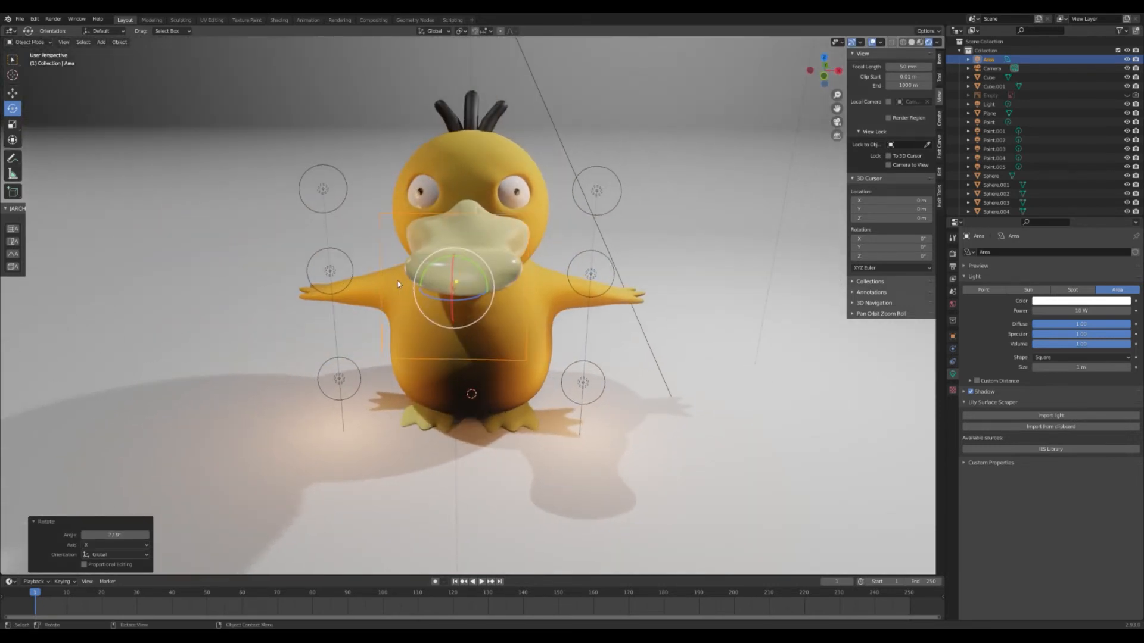
# Scale the area light up by a factor of about 3.7 and set its power to 43.7 W.
pyautogui.click(12, 124)
pyautogui.moveTo(494, 278); pyautogui.dragTo(607, 235)
pyautogui.moveTo(608, 235); pyautogui.dragTo(426, 245, button='middle')
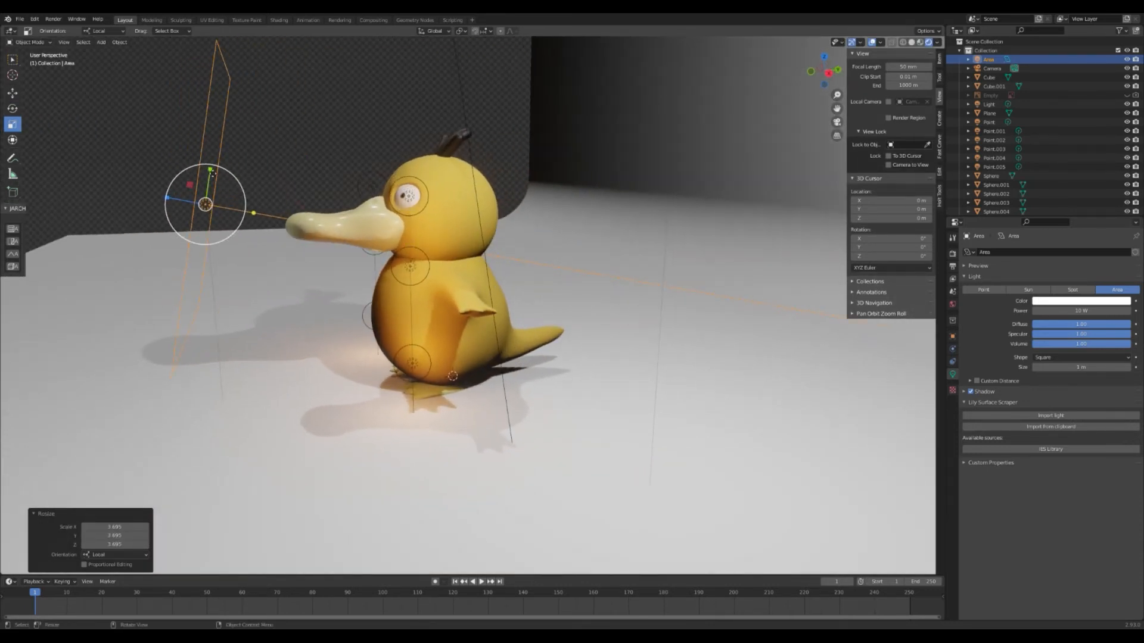
pyautogui.moveTo(1082, 311); pyautogui.dragTo(1102, 310)
pyautogui.moveTo(406, 323); pyautogui.dragTo(519, 342, button='middle')
# Lower the area light about 0.87 m along Z and rotate it about 9° around the X axis.
pyautogui.click(14, 94)
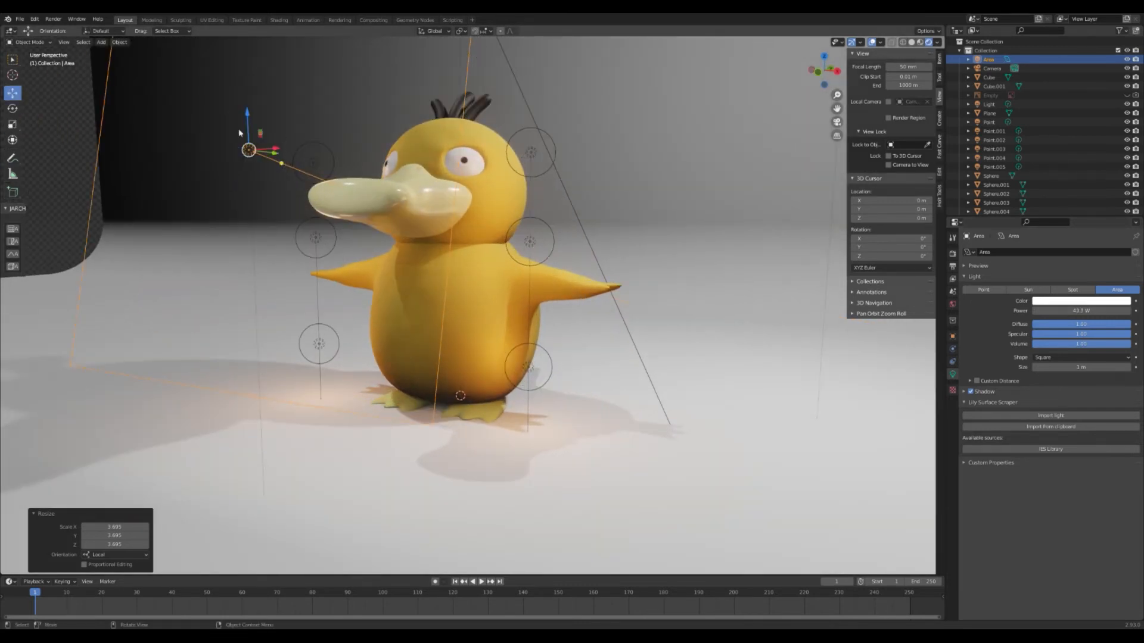
pyautogui.moveTo(247, 115); pyautogui.dragTo(250, 177)
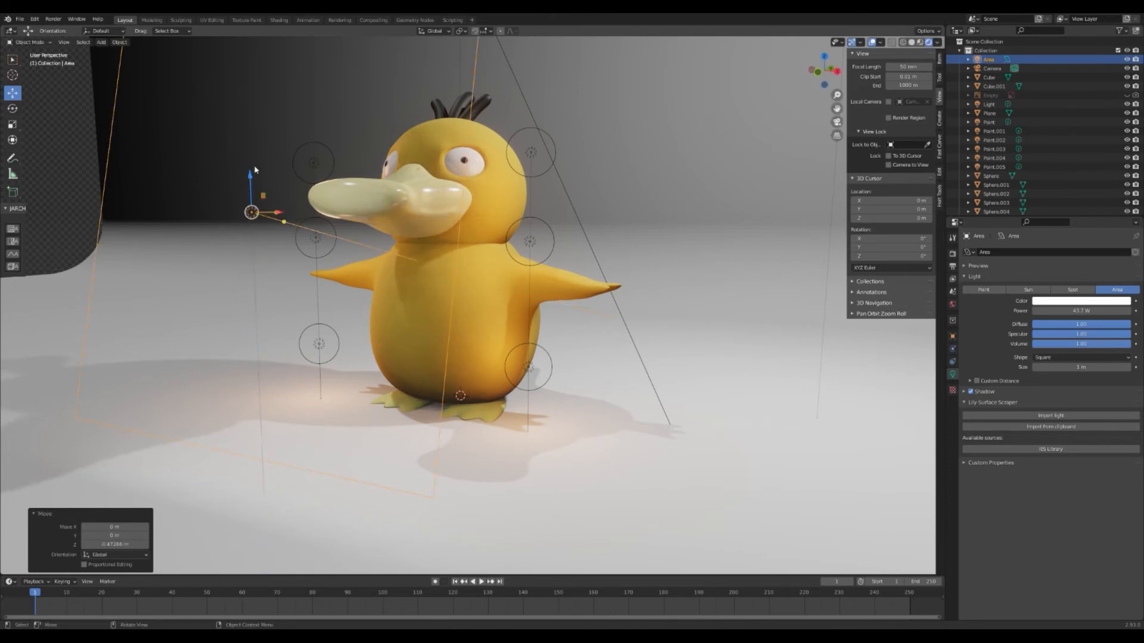
pyautogui.click(12, 108)
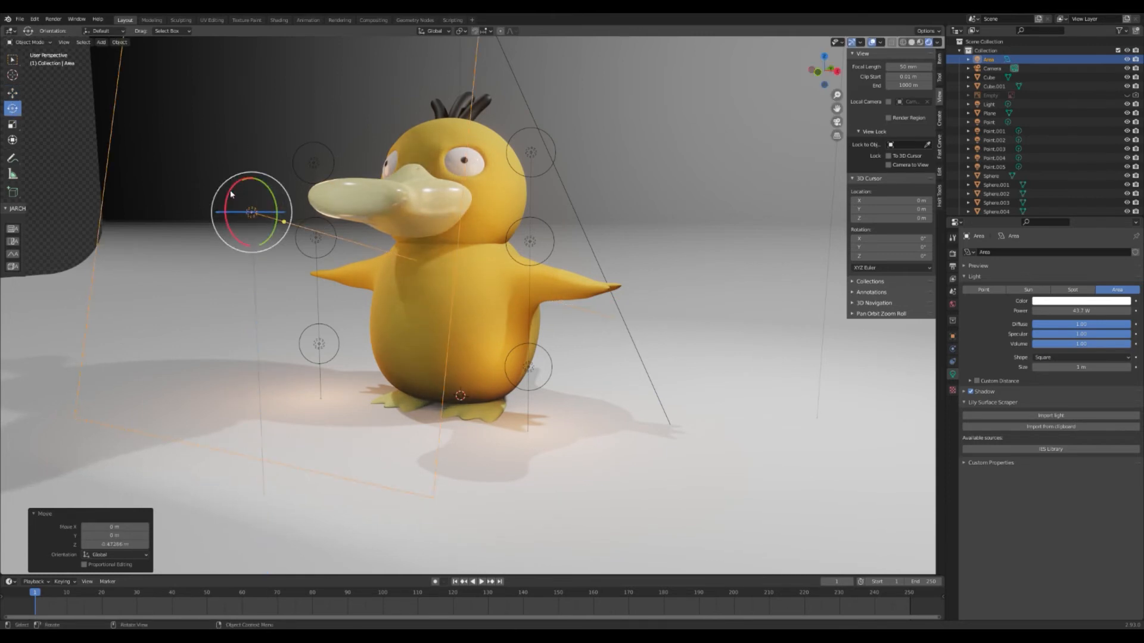
pyautogui.moveTo(236, 190); pyautogui.dragTo(230, 195)
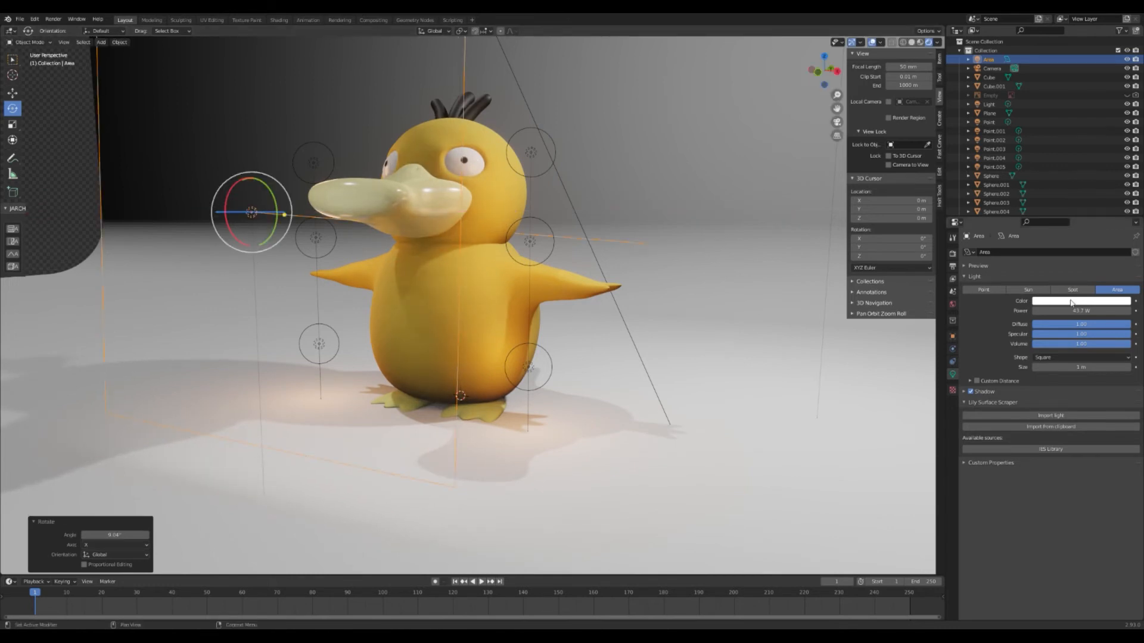
# Set the area light's power to 60.4 W and give it a light orange colour.
pyautogui.moveTo(1072, 310); pyautogui.dragTo(1042, 308)
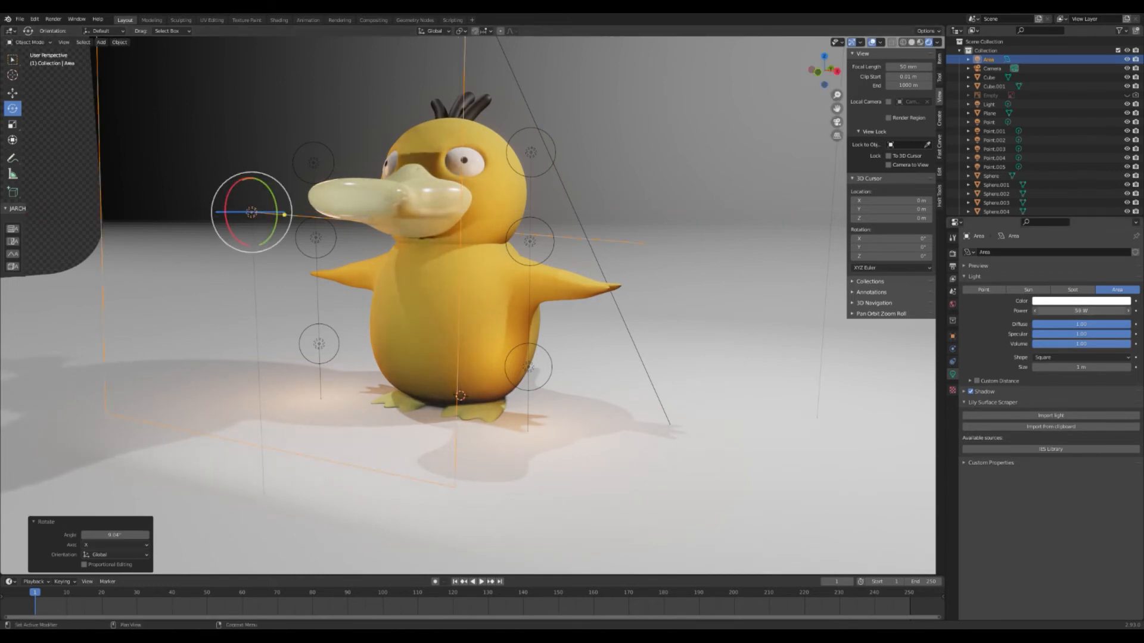
pyautogui.click(1063, 302)
pyautogui.click(1083, 230)
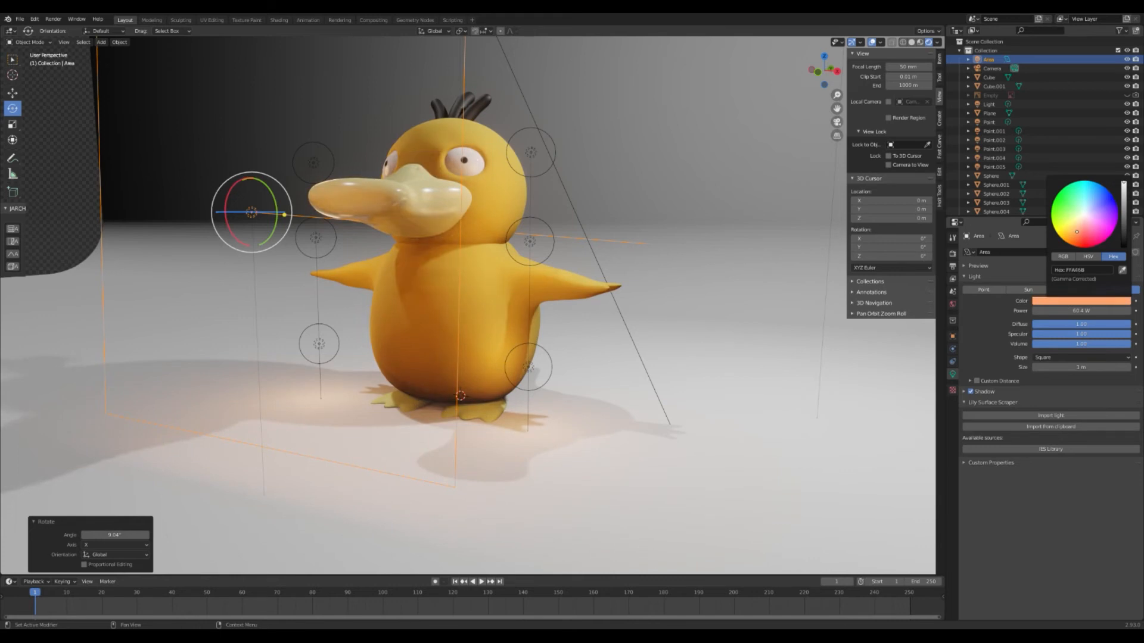
pyautogui.scroll(4, 560, 339)
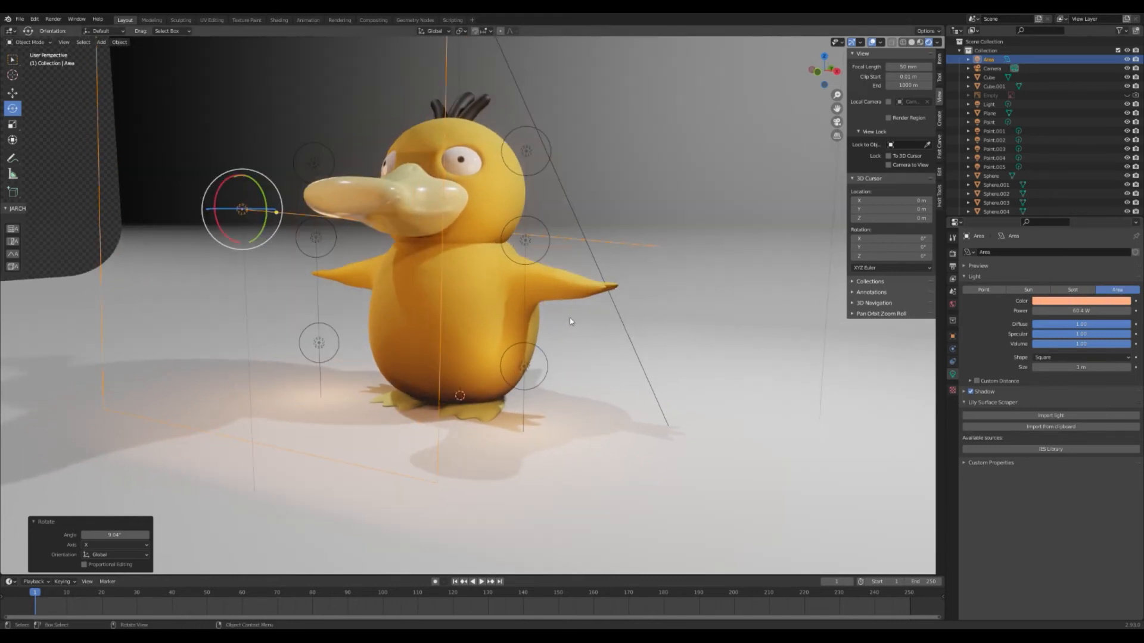
pyautogui.moveTo(673, 267); pyautogui.dragTo(686, 288, button='middle')
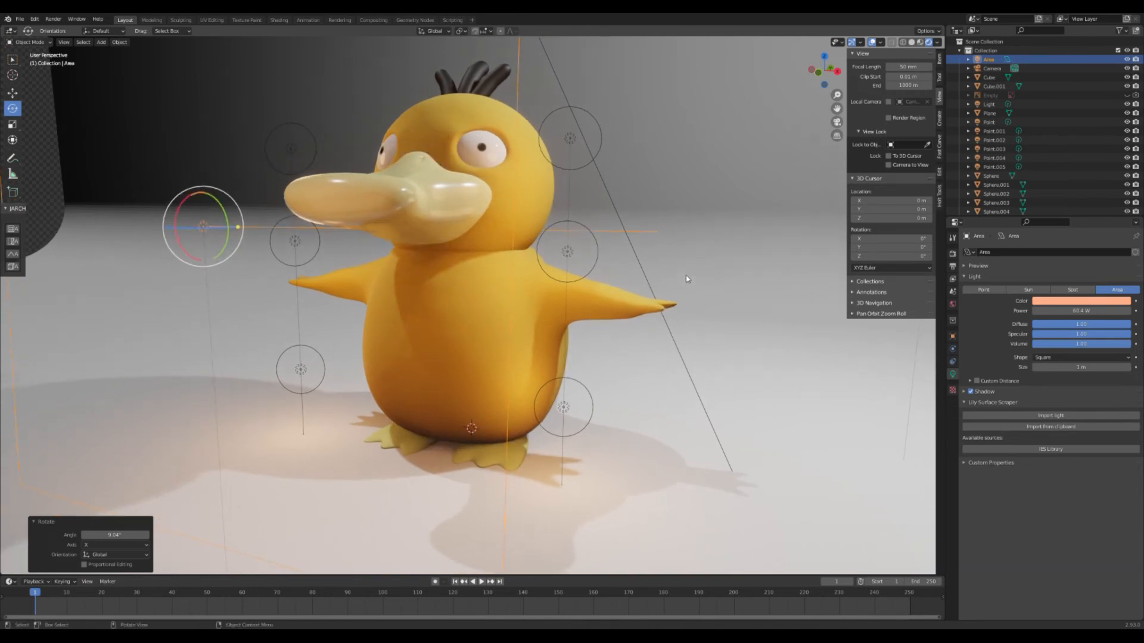
# Select the scene camera and switch the viewport to look at the duck through it.
pyautogui.moveTo(685, 275)
pyautogui.mouseDown(button='middle')
pyautogui.moveTo(705, 279)
pyautogui.moveTo(693, 276)
pyautogui.mouseUp(button='middle')
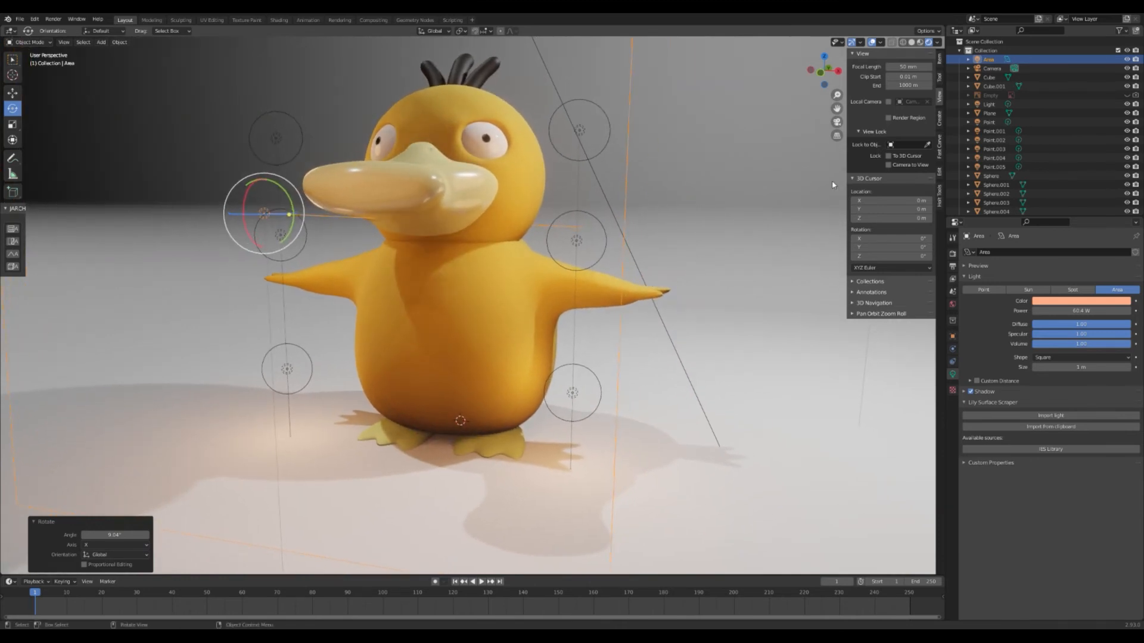
pyautogui.click(994, 69)
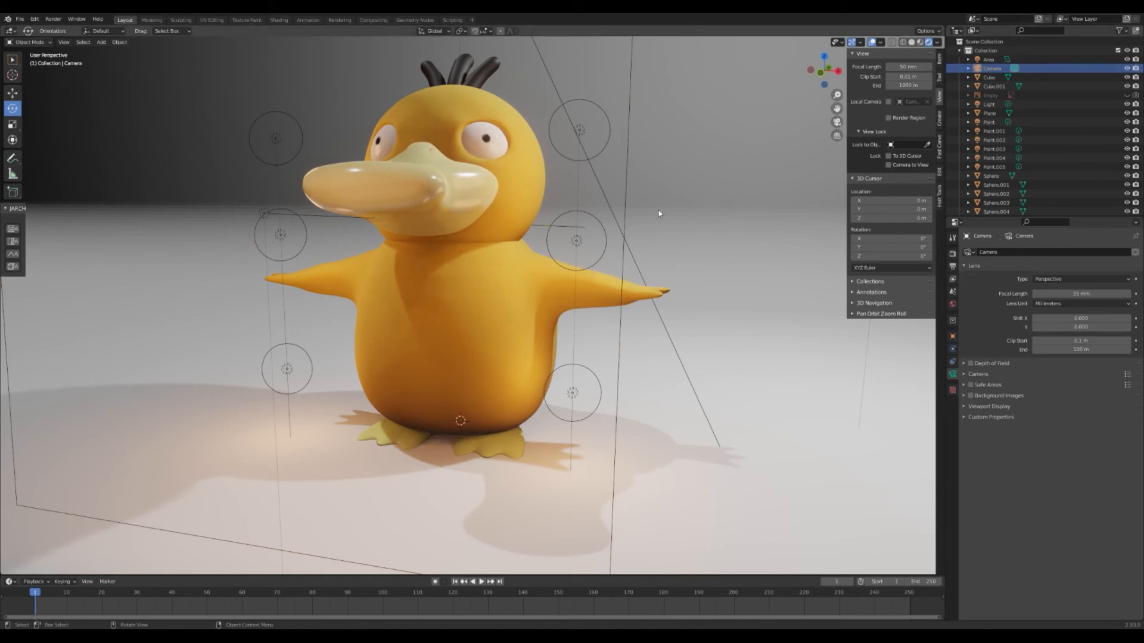
pyautogui.press('KP_0')
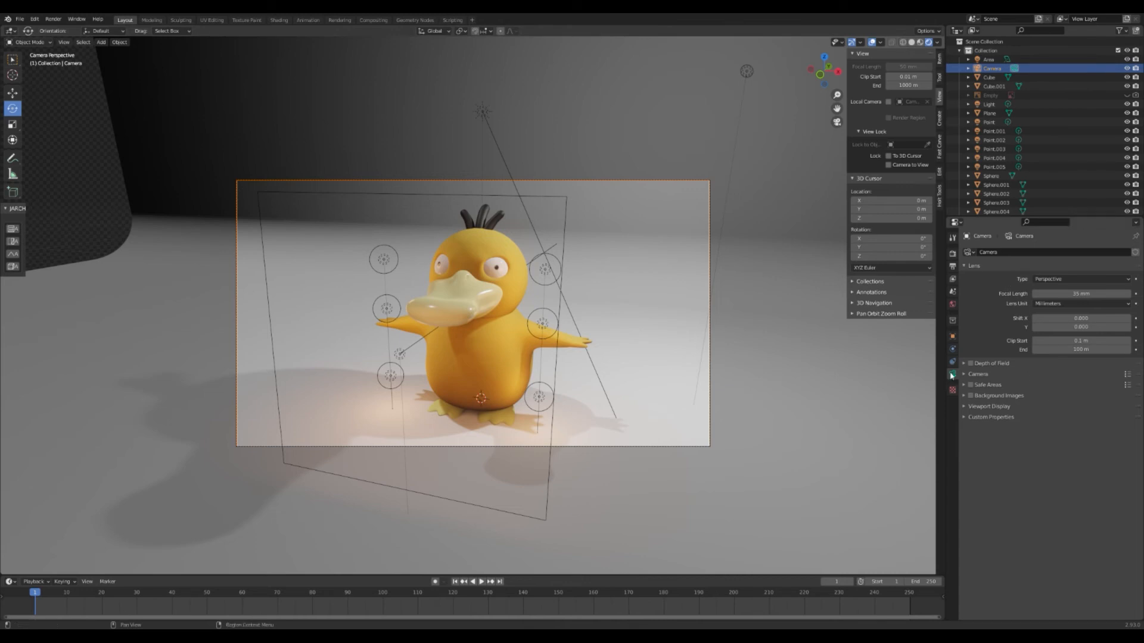
# Try a focal length of 50 mm on the camera and set it back to 35 mm.
pyautogui.click(1088, 294)
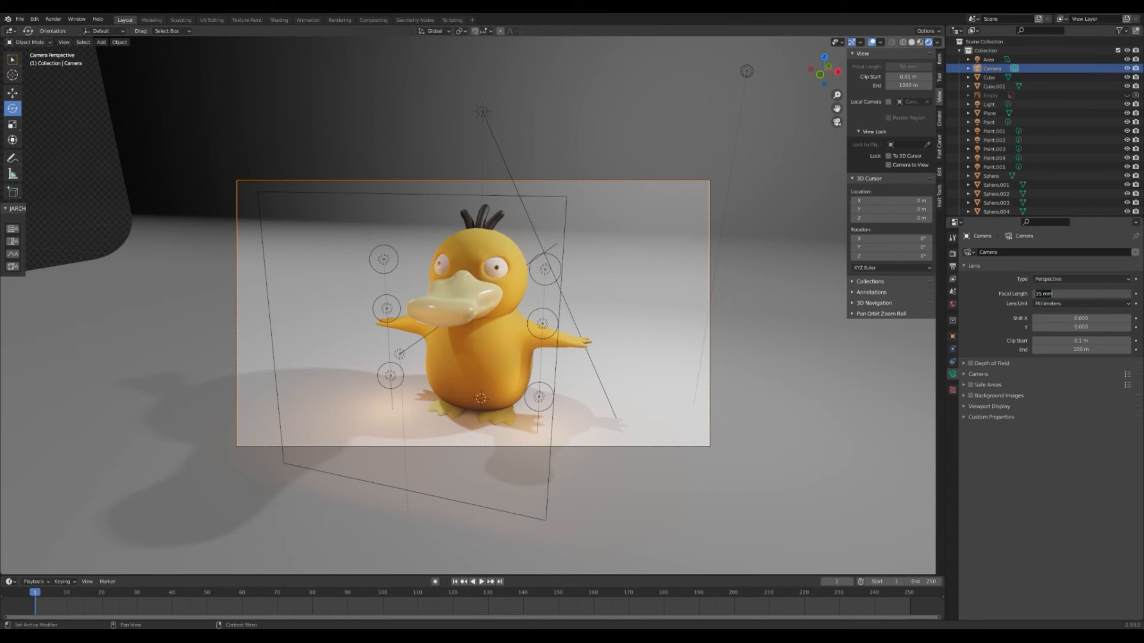
pyautogui.write('50')
pyautogui.press('Return')
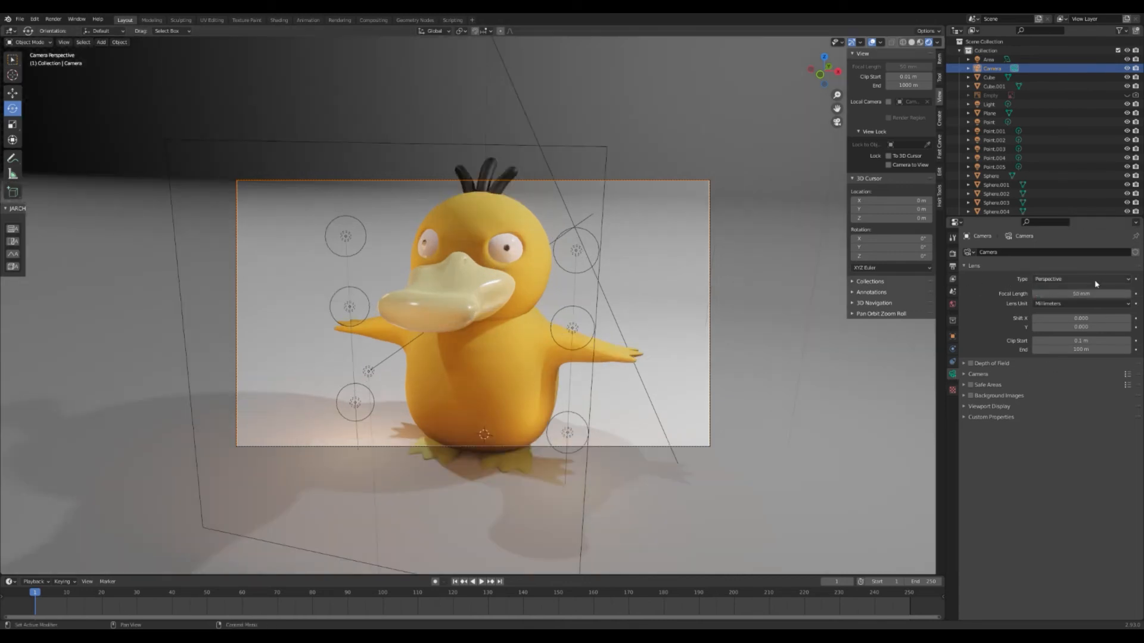
pyautogui.click(1080, 294)
pyautogui.write('35')
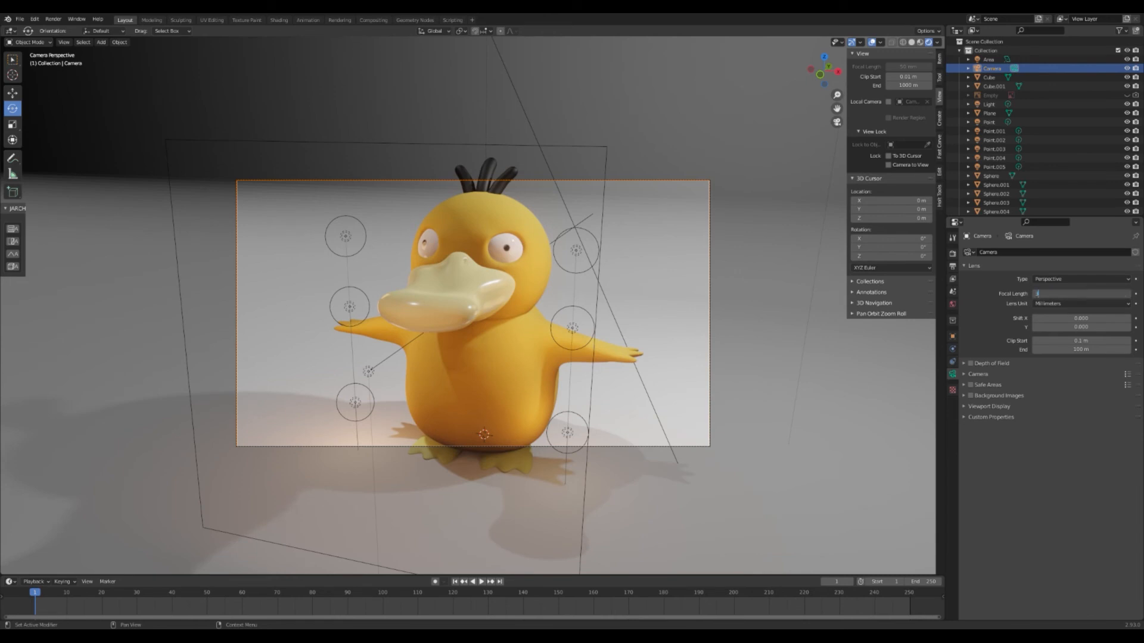
pyautogui.press('Return')
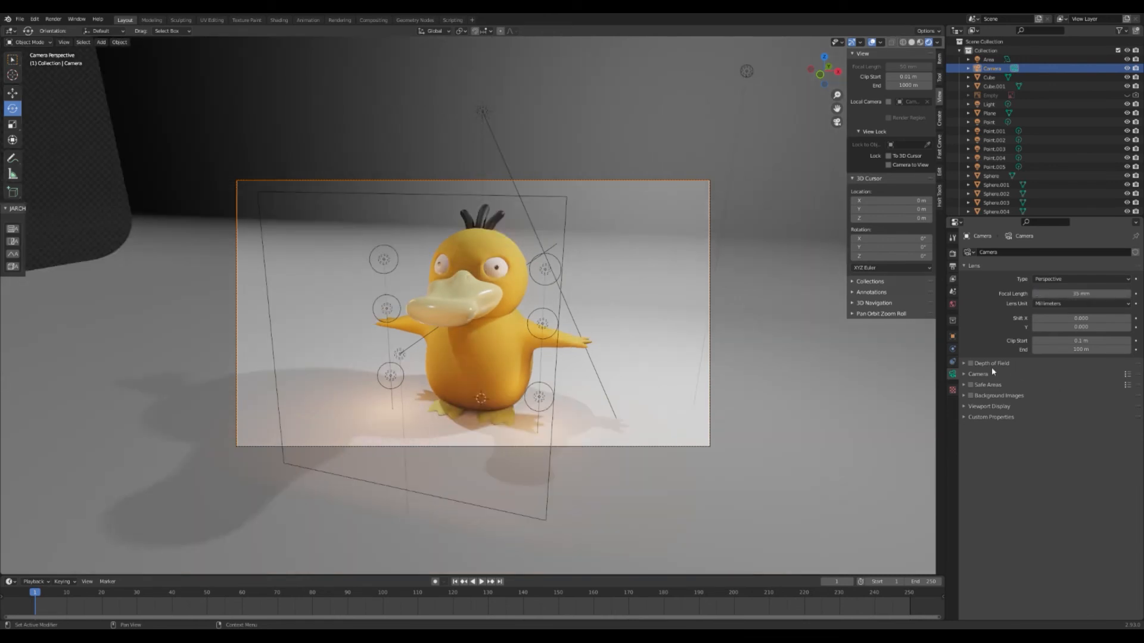
# Expand the camera's depth of field settings, toggle the effect on and off, and collapse them with it disabled.
pyautogui.click(966, 365)
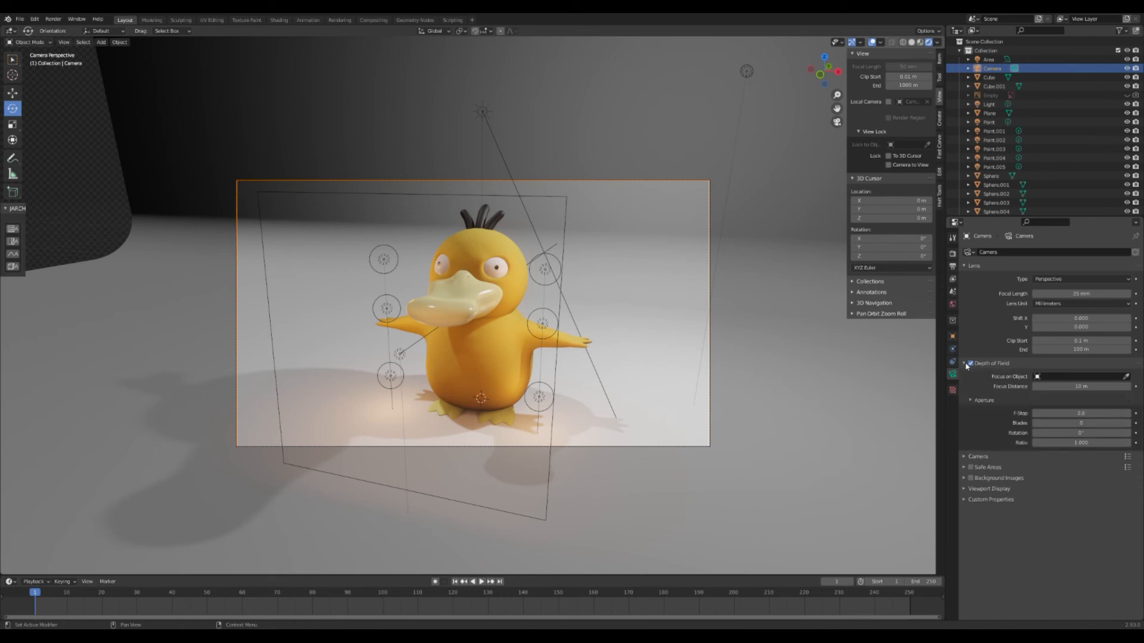
pyautogui.click(971, 364)
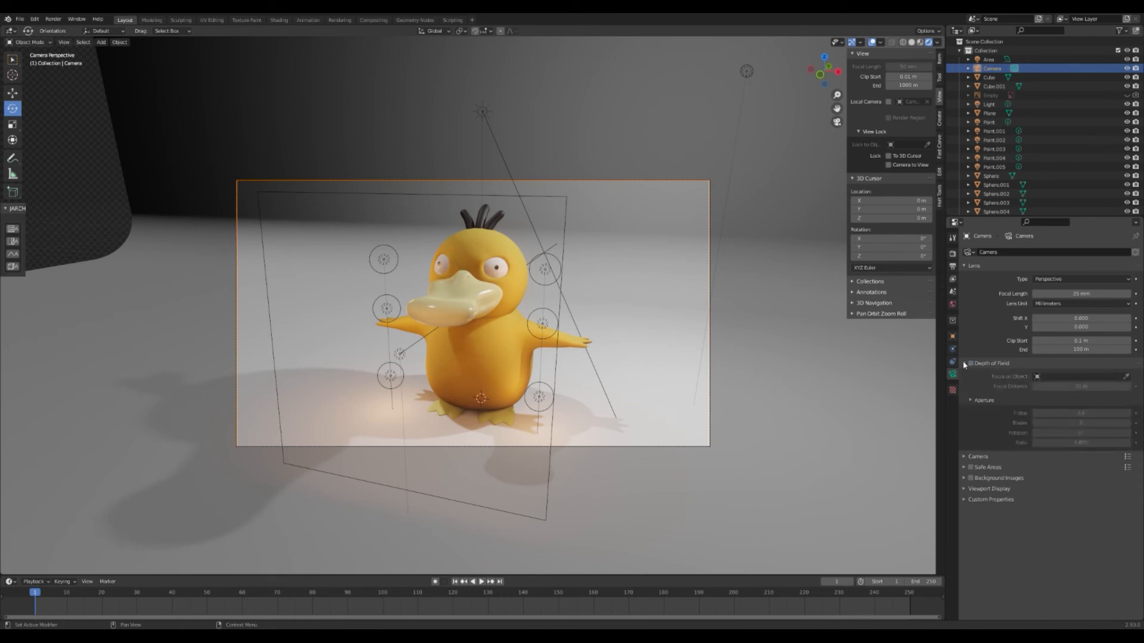
pyautogui.click(971, 363)
pyautogui.click(970, 364)
pyautogui.click(965, 364)
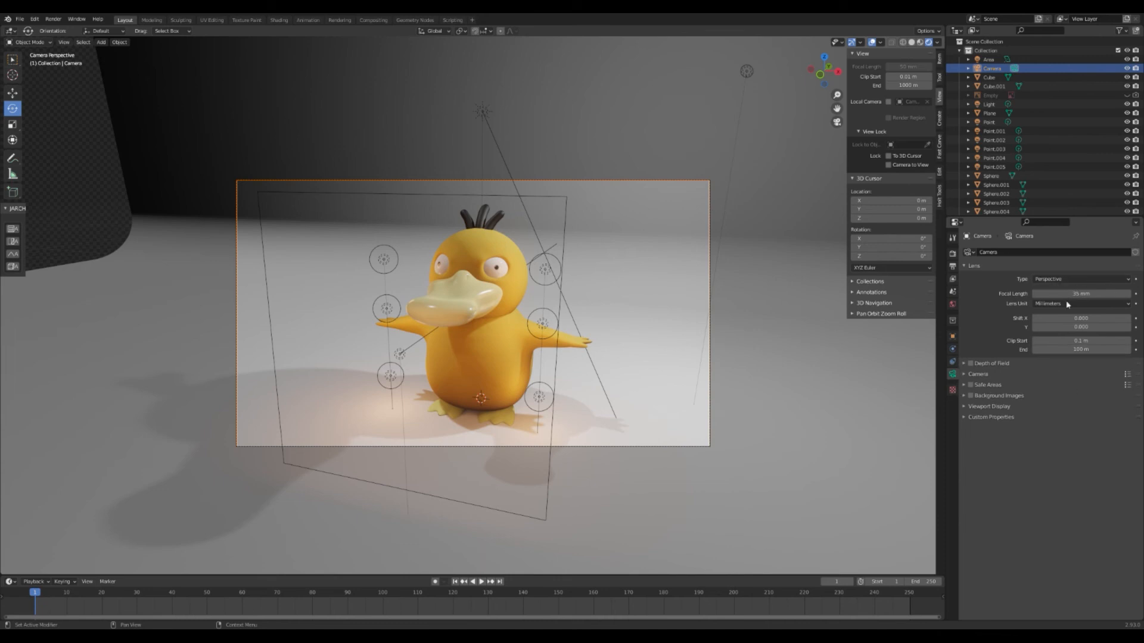
# Compare Material Preview with Rendered shading through the camera and view the render engine options in the render settings.
pyautogui.click(953, 253)
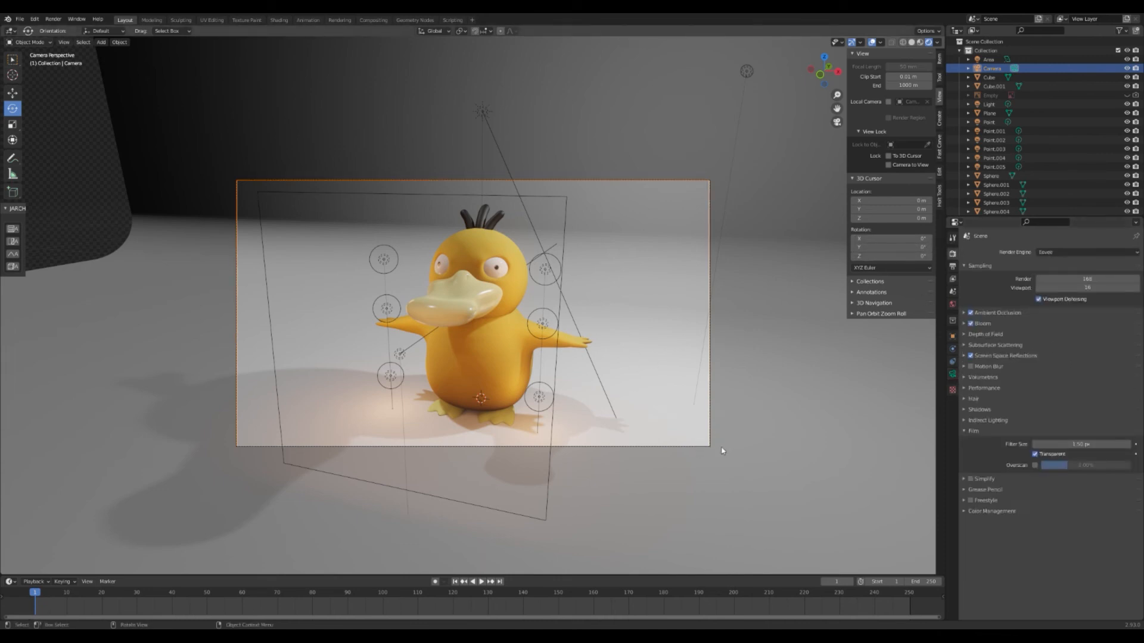
pyautogui.click(919, 42)
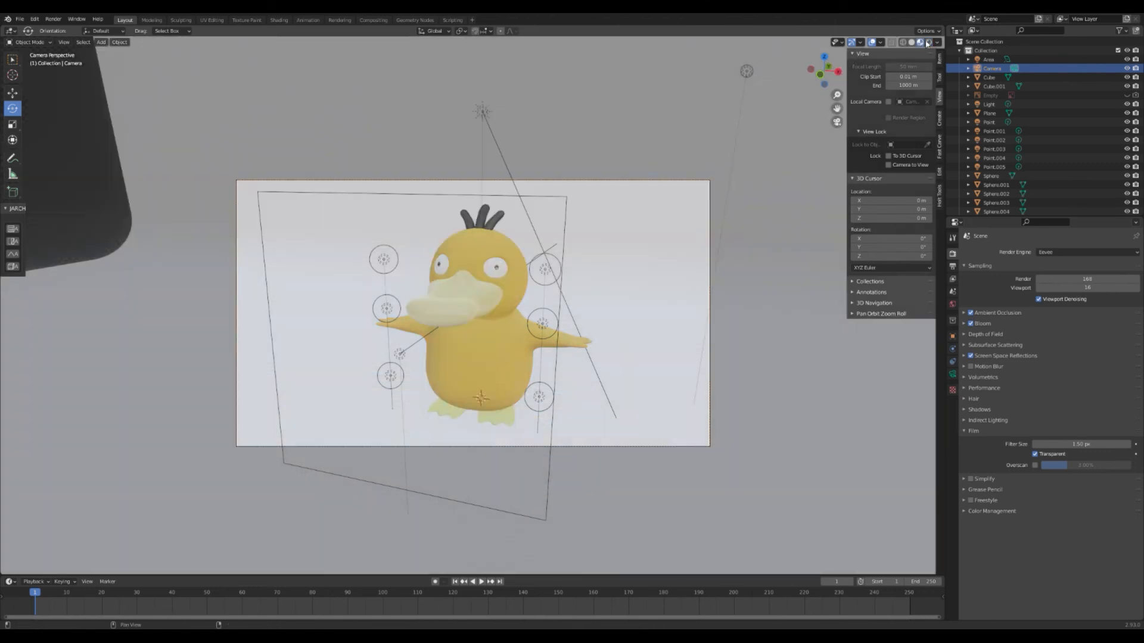
pyautogui.click(929, 42)
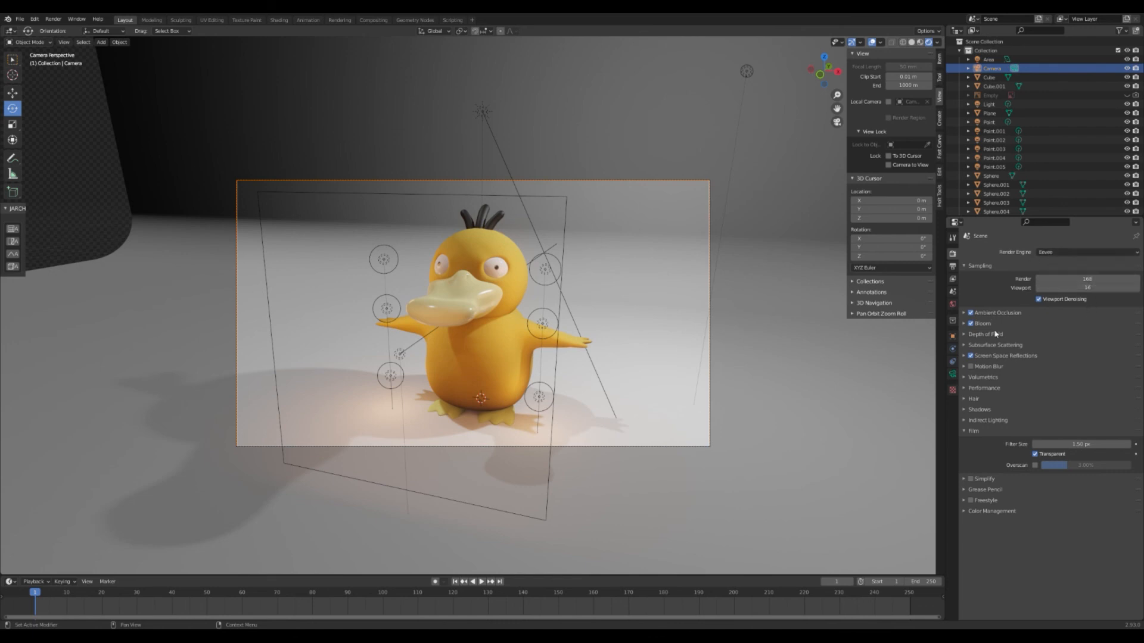
pyautogui.click(1100, 253)
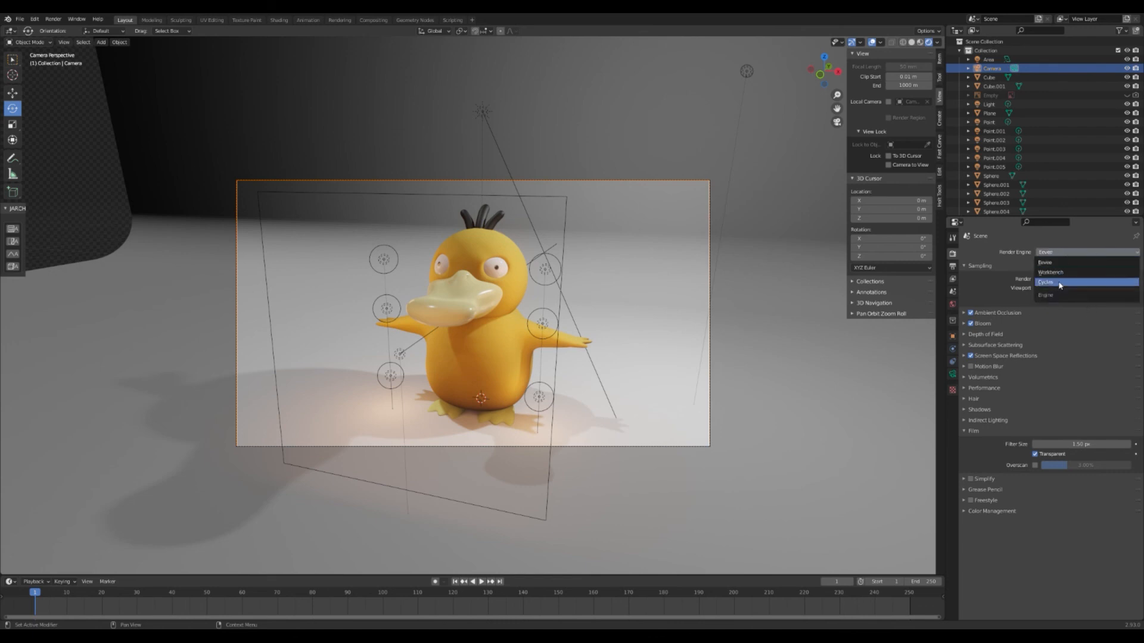
pyautogui.click(1069, 252)
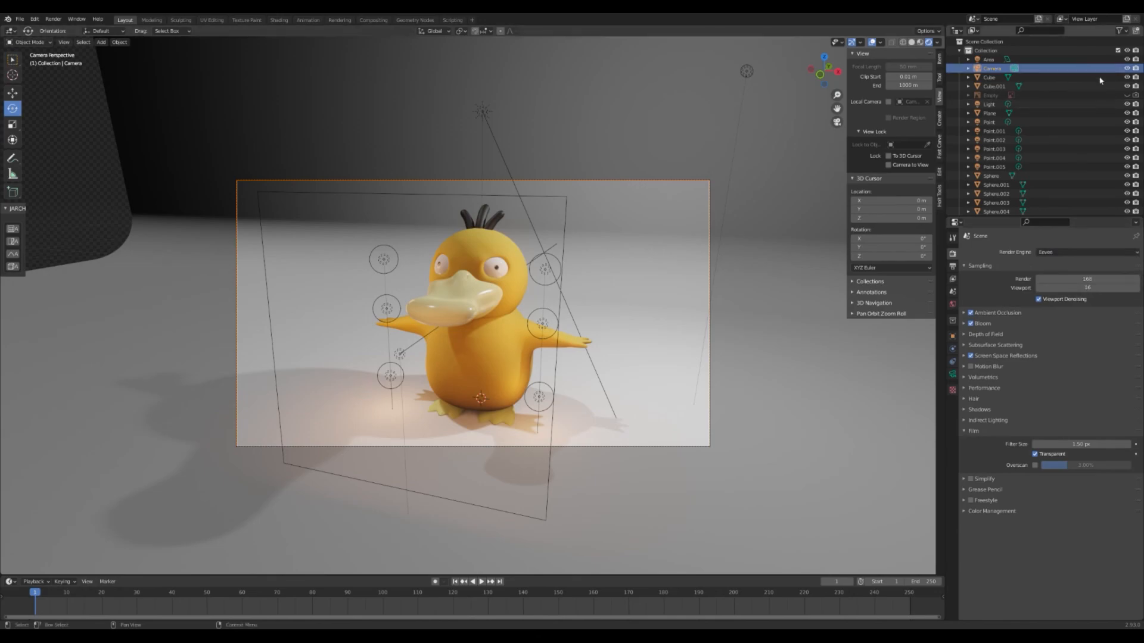